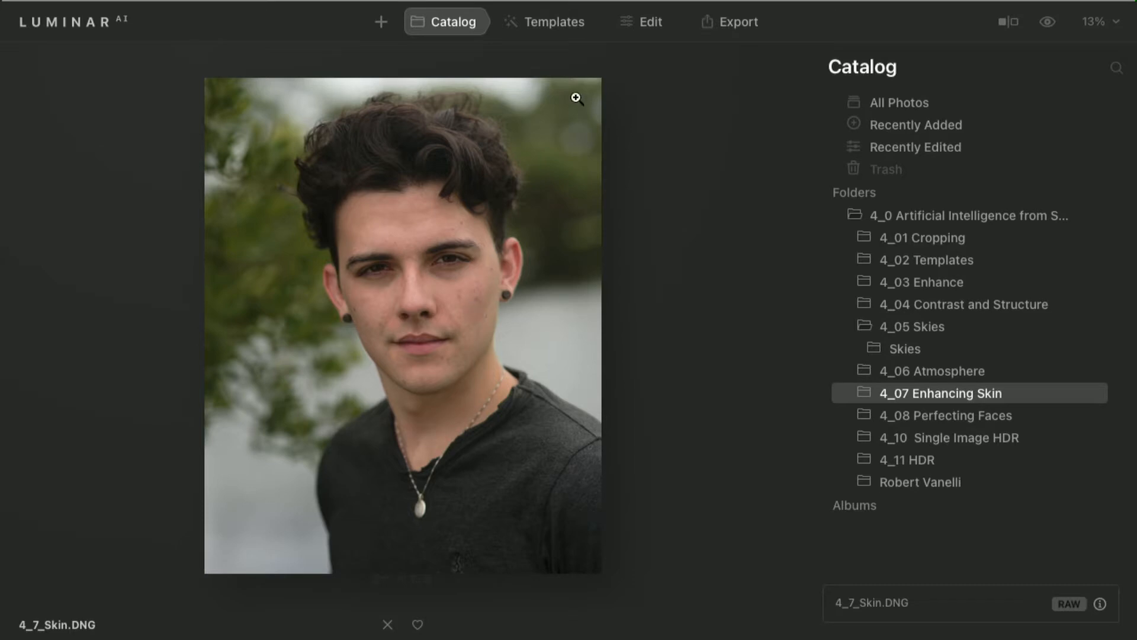
# Step: Apply the Fashionista template from the Essence collection to the young man's portrait
pyautogui.click(571, 24)
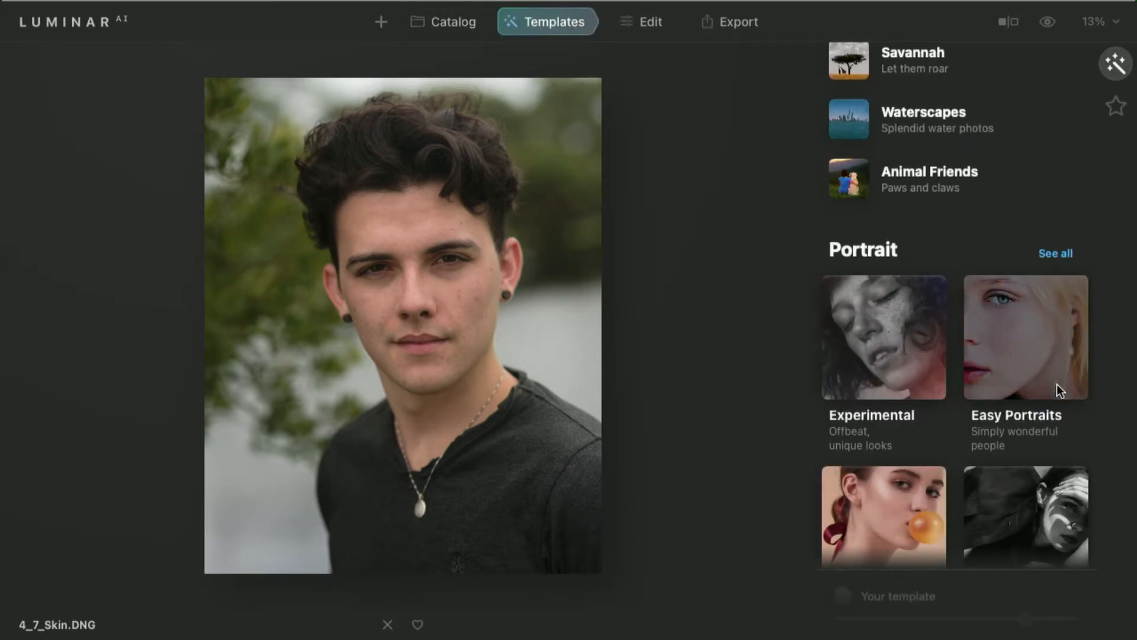
pyautogui.scroll(10, 951, 189)
pyautogui.hscroll(5, 952, 190)
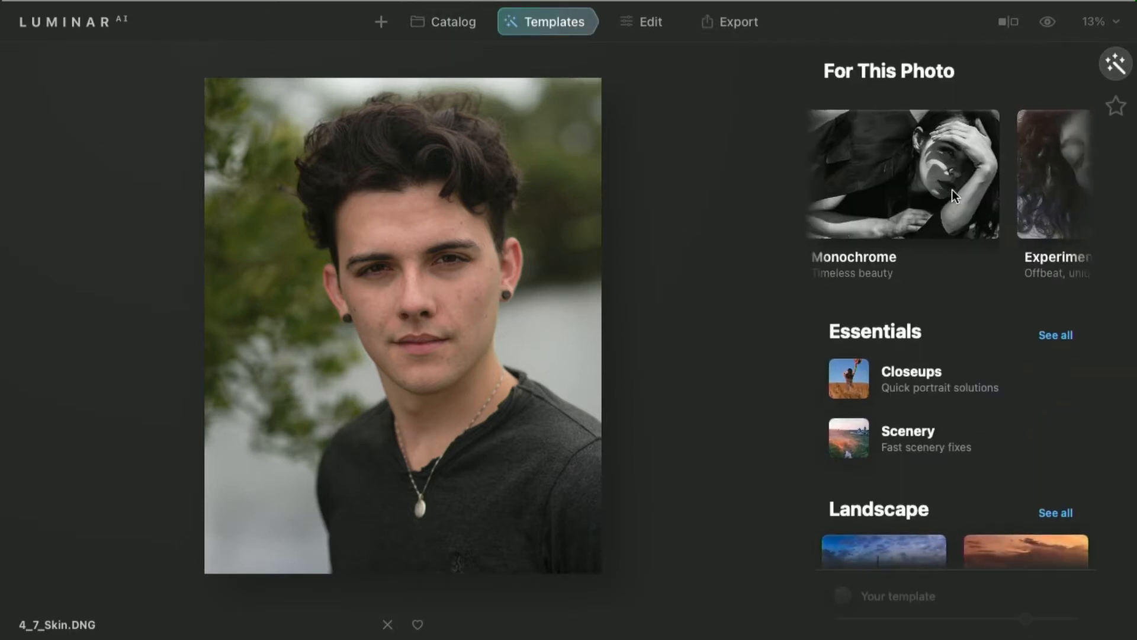
pyautogui.click(951, 189)
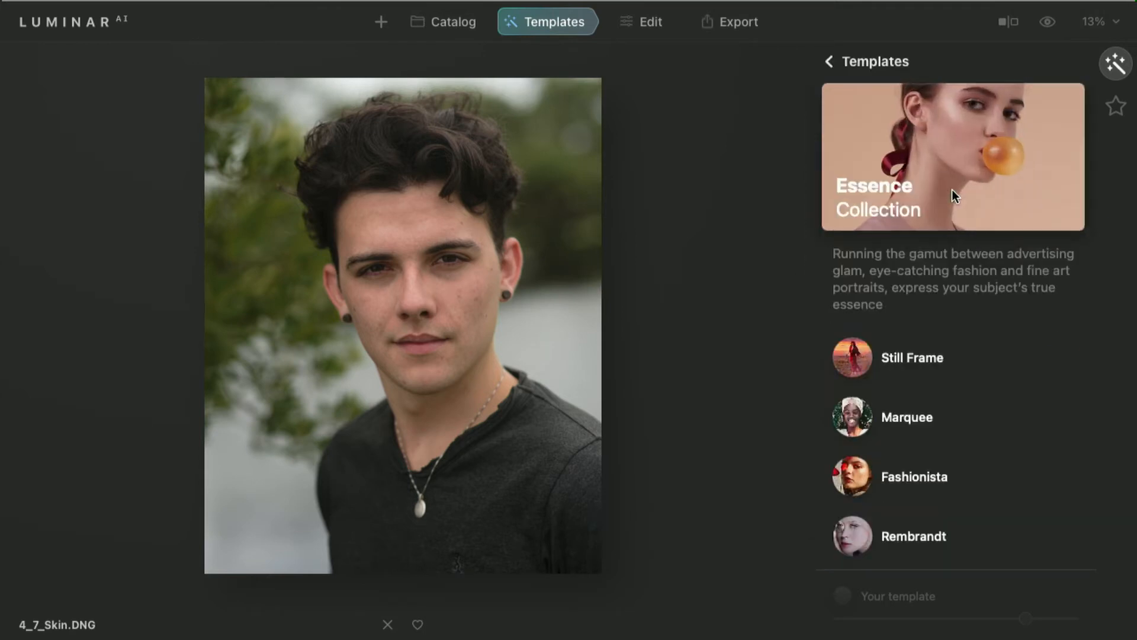
pyautogui.scroll(-2, 914, 432)
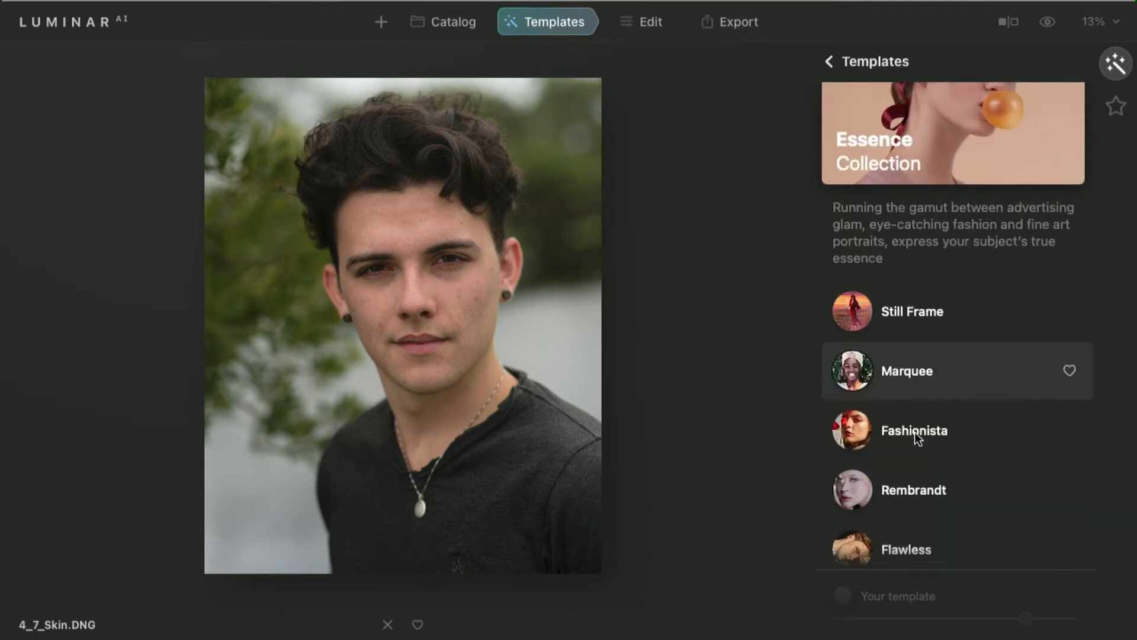
pyautogui.click(856, 424)
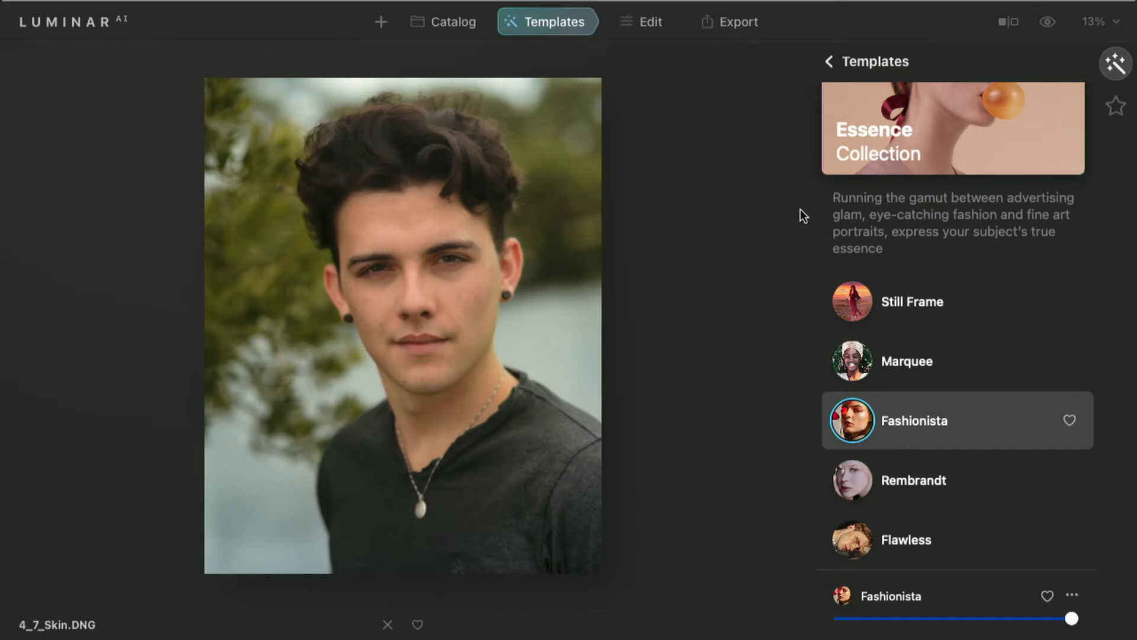
# Step: Compare the portrait before and after the Fashionista template in Edit mode and reset its adjustments
pyautogui.click(651, 24)
pyautogui.click(1052, 24)
pyautogui.click(1052, 24)
pyautogui.click(1052, 24)
pyautogui.click(1052, 23)
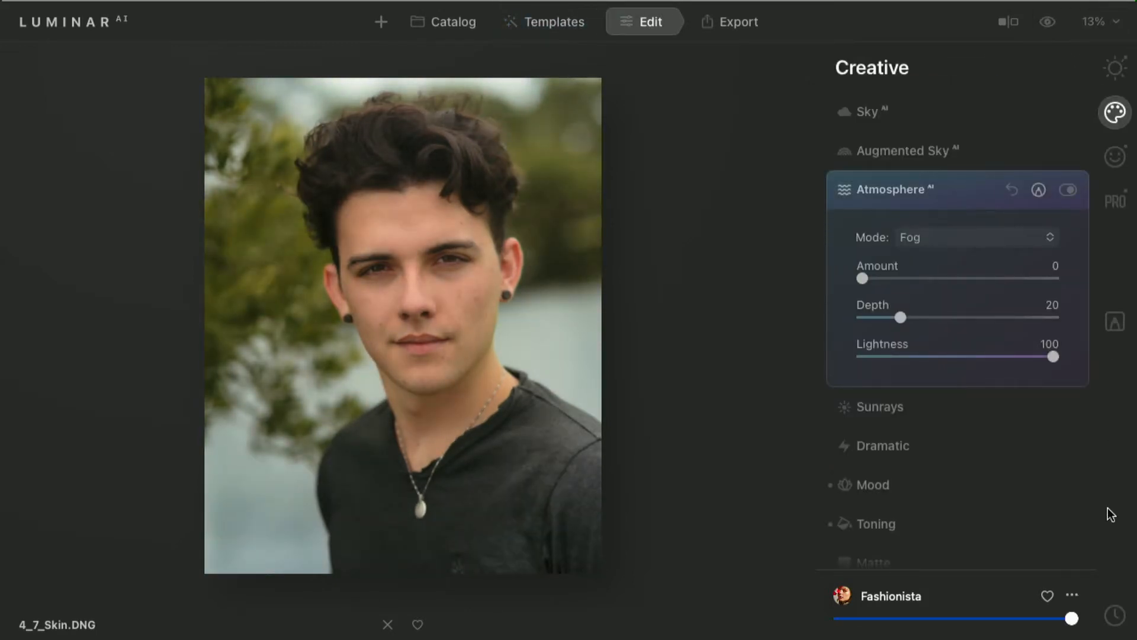
pyautogui.click(1072, 594)
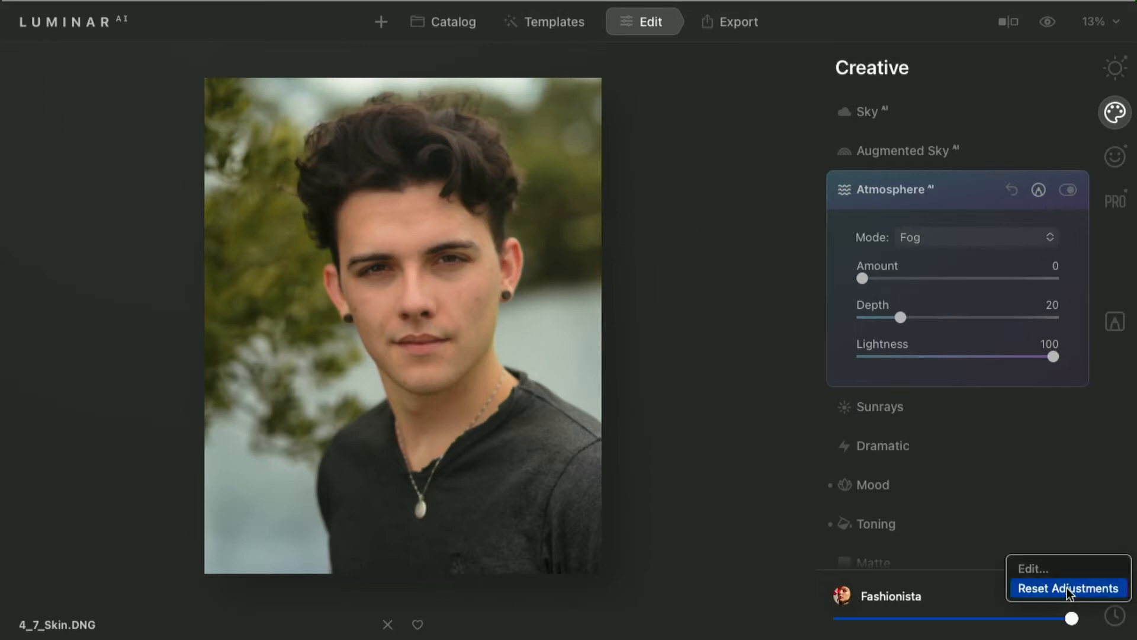
pyautogui.click(1069, 588)
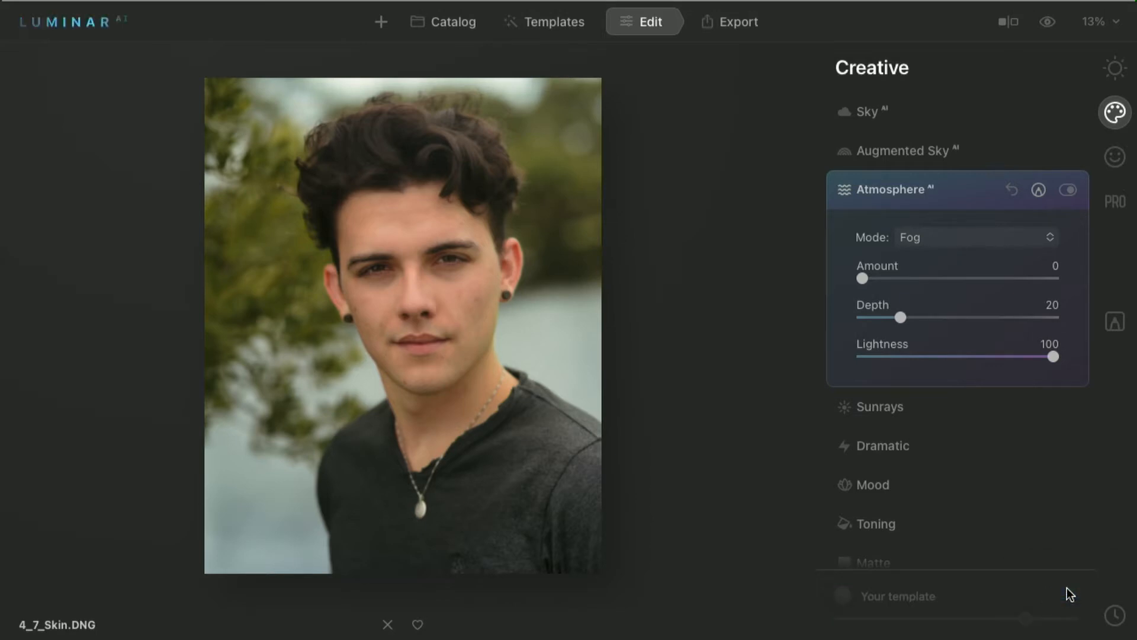
# Step: Smooth the man's skin with the Skin AI portrait tool at an Amount of 70
pyautogui.click(1114, 157)
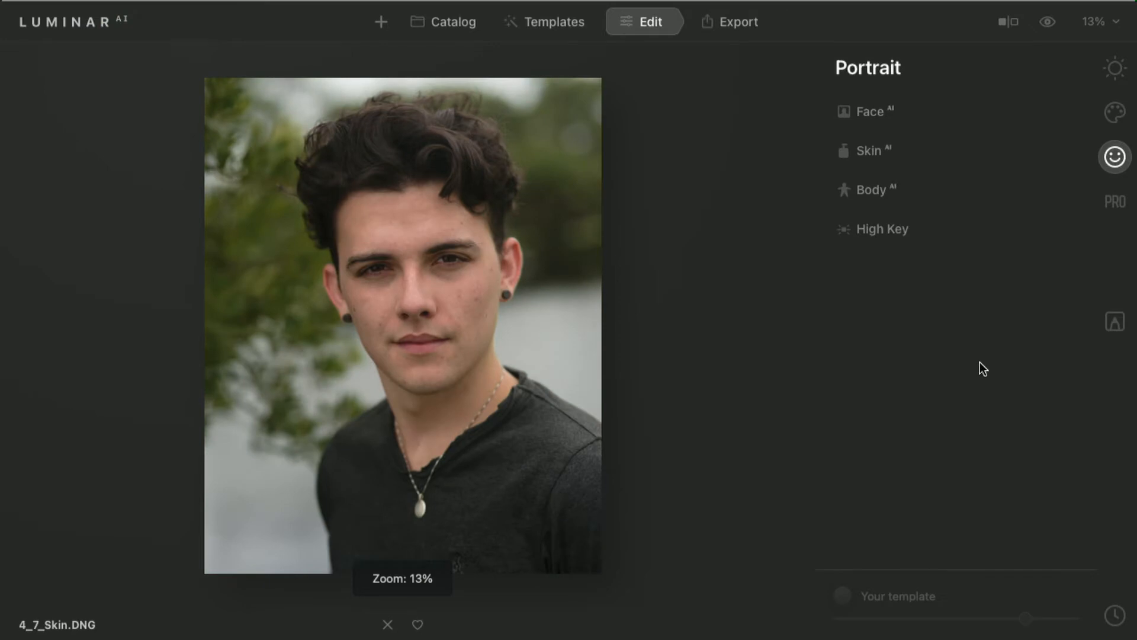
pyautogui.click(909, 156)
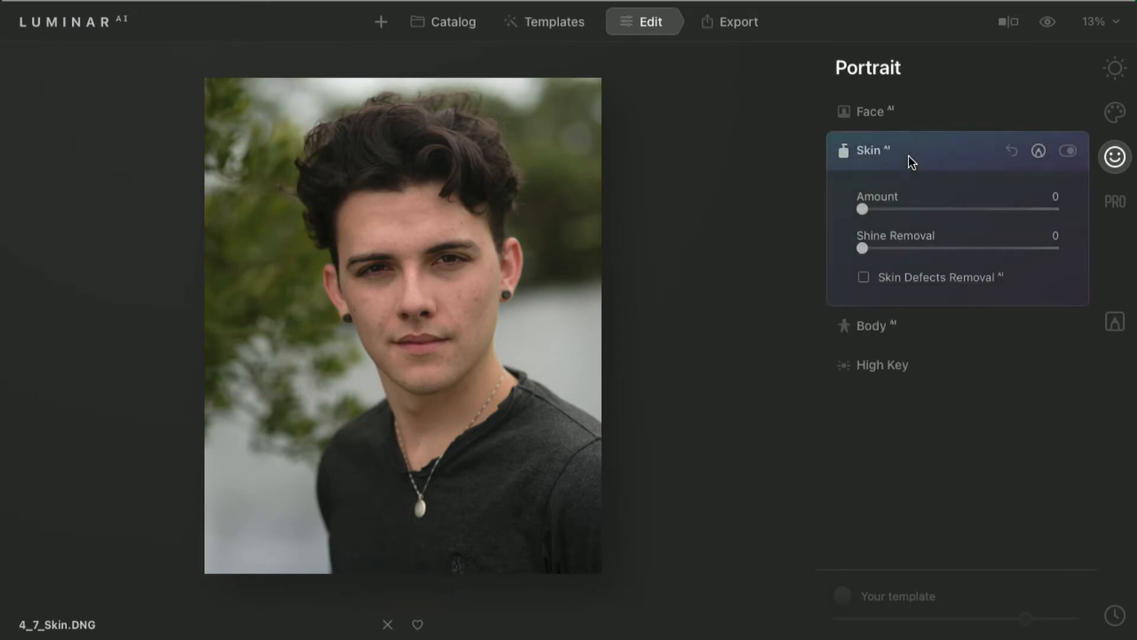
pyautogui.click(531, 254)
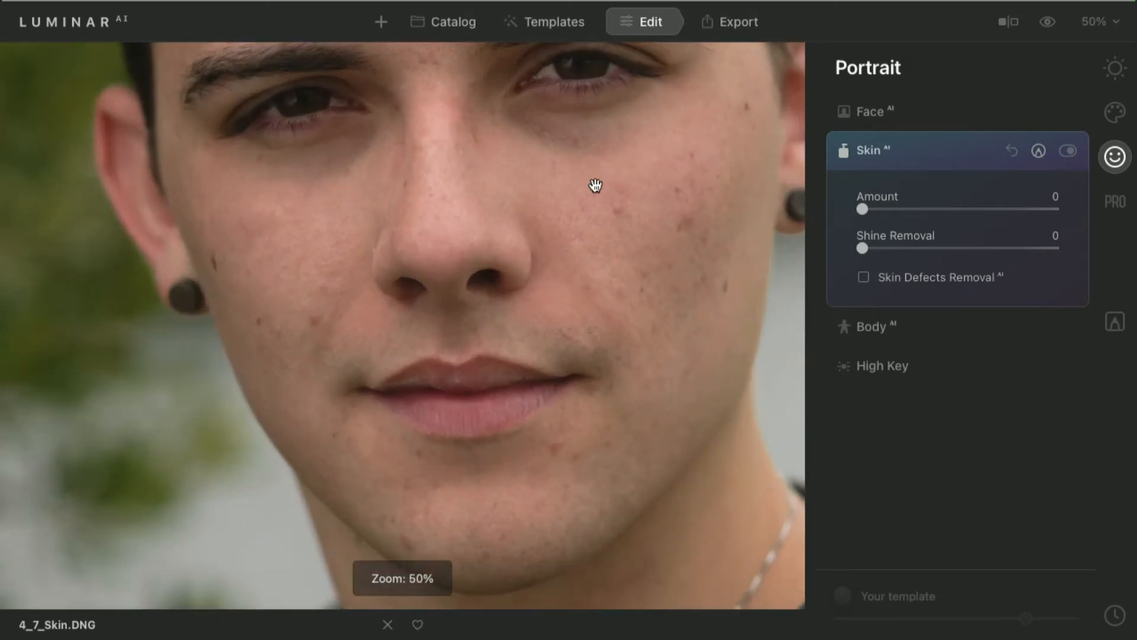
pyautogui.moveTo(596, 185); pyautogui.dragTo(523, 232)
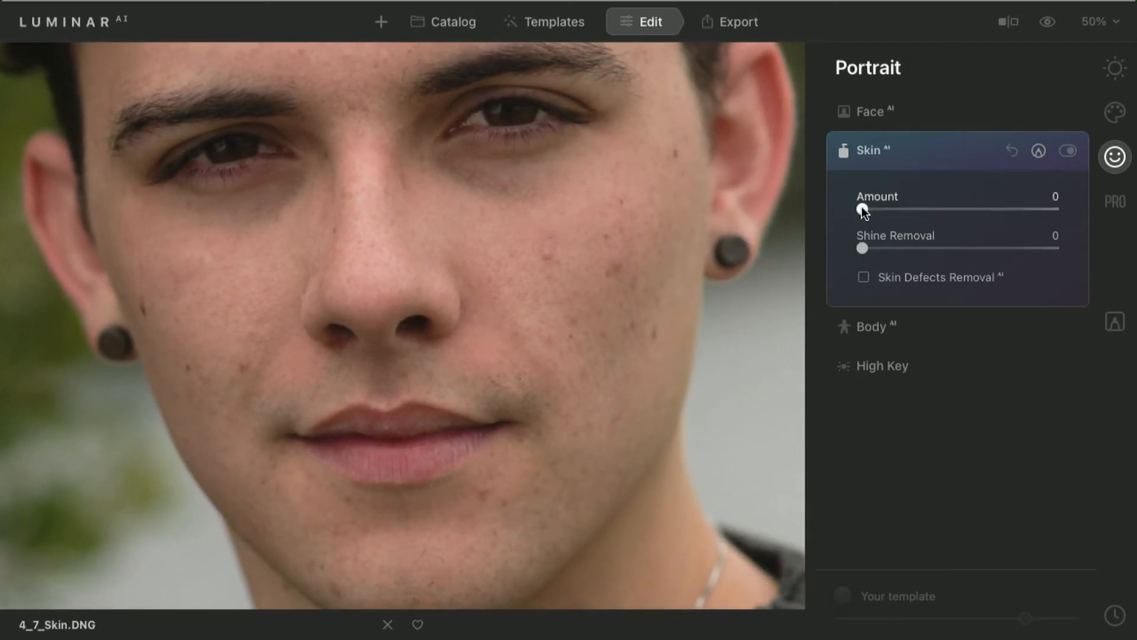
pyautogui.moveTo(863, 211); pyautogui.dragTo(1019, 216)
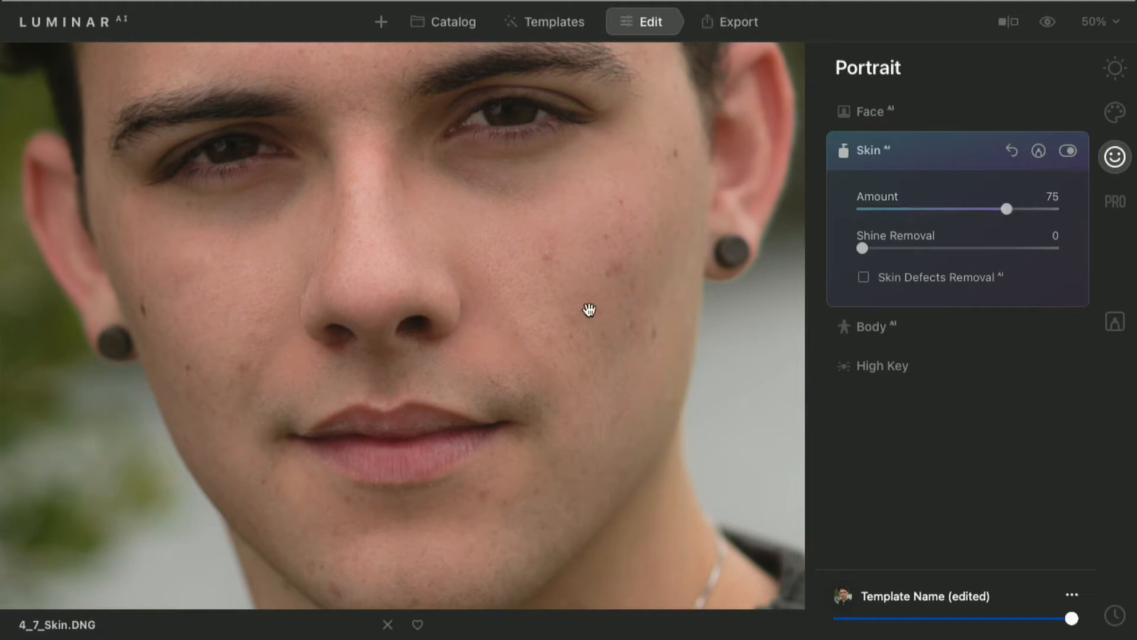
pyautogui.scroll(5, 589, 309)
pyautogui.moveTo(997, 209); pyautogui.dragTo(1074, 249)
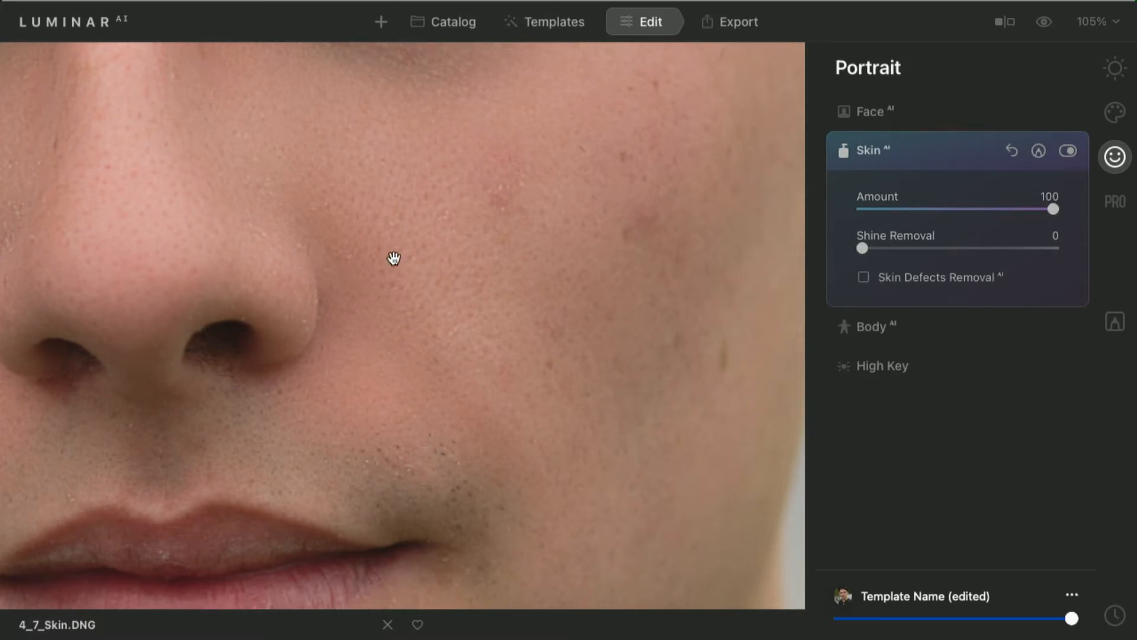
pyautogui.moveTo(1012, 207); pyautogui.dragTo(999, 207)
# Step: Set Skin AI Shine Removal to 25 and enable Skin Defects Removal for the man's face
pyautogui.moveTo(263, 155); pyautogui.dragTo(551, 465)
pyautogui.moveTo(409, 290); pyautogui.dragTo(533, 432)
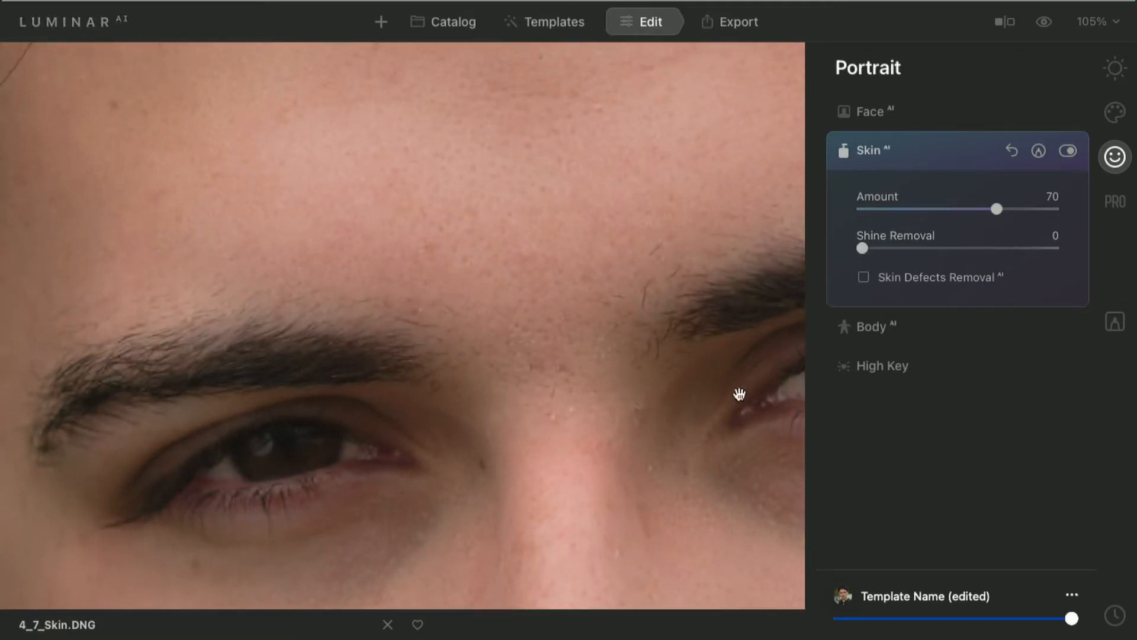
pyautogui.press('super+minus')
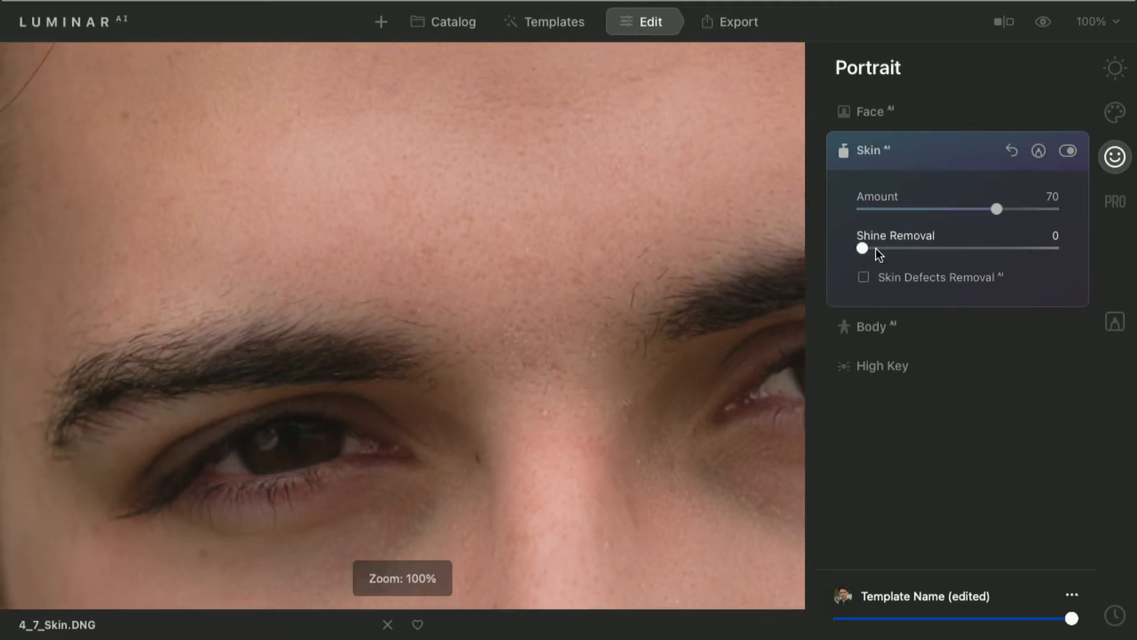
pyautogui.press('super+minus')
pyautogui.moveTo(862, 248); pyautogui.dragTo(912, 249)
pyautogui.scroll(-10, 660, 246)
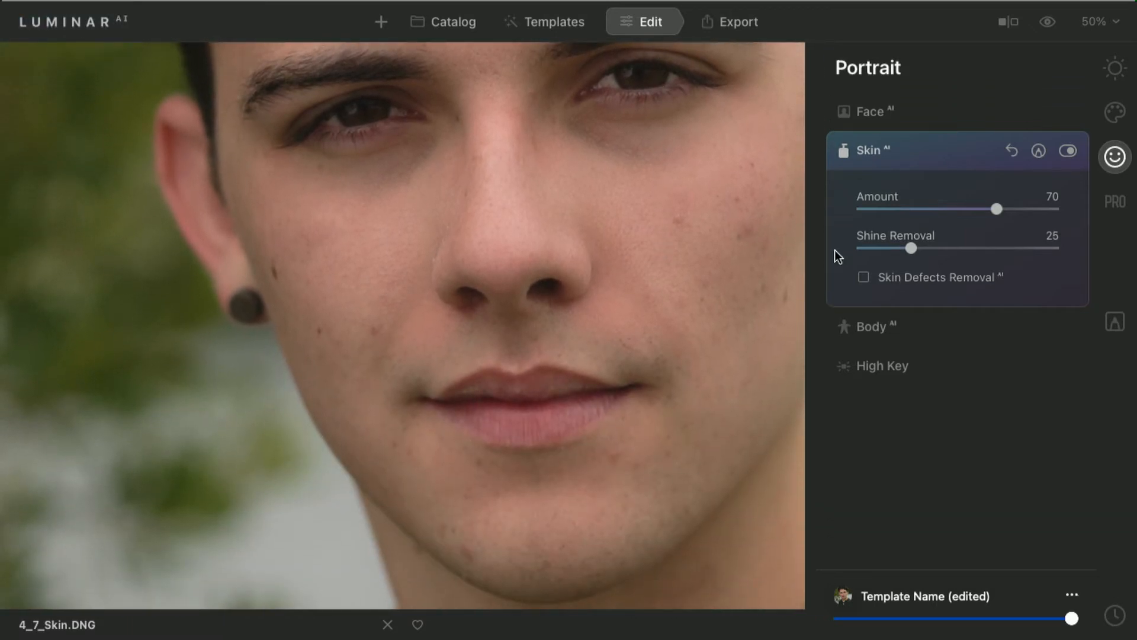
pyautogui.click(864, 278)
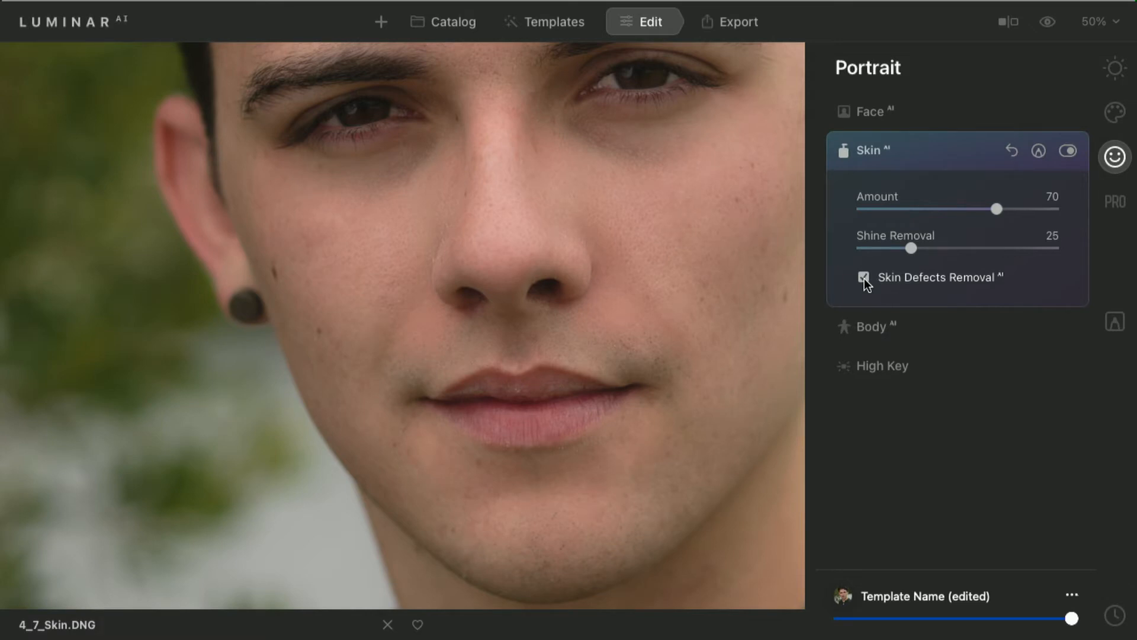
# Step: Compare the man's face with and without the Skin AI adjustment
pyautogui.click(1068, 151)
pyautogui.click(1068, 151)
pyautogui.click(1067, 151)
pyautogui.click(1068, 151)
pyautogui.click(1068, 151)
pyautogui.click(1068, 151)
pyautogui.click(1068, 151)
pyautogui.click(1067, 151)
pyautogui.click(1068, 151)
pyautogui.click(1068, 151)
# Step: Remove the two dark moles on the cheek near the earring using the Erase tool with a brush radius of 32
pyautogui.scroll(5, 269, 270)
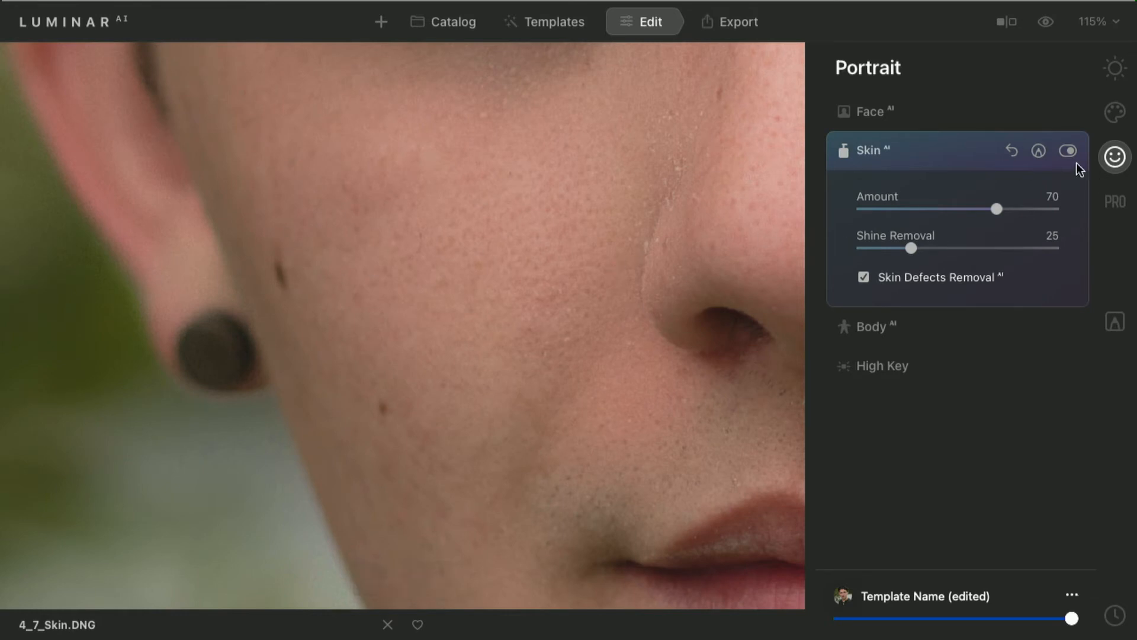
pyautogui.click(1114, 68)
pyautogui.click(918, 158)
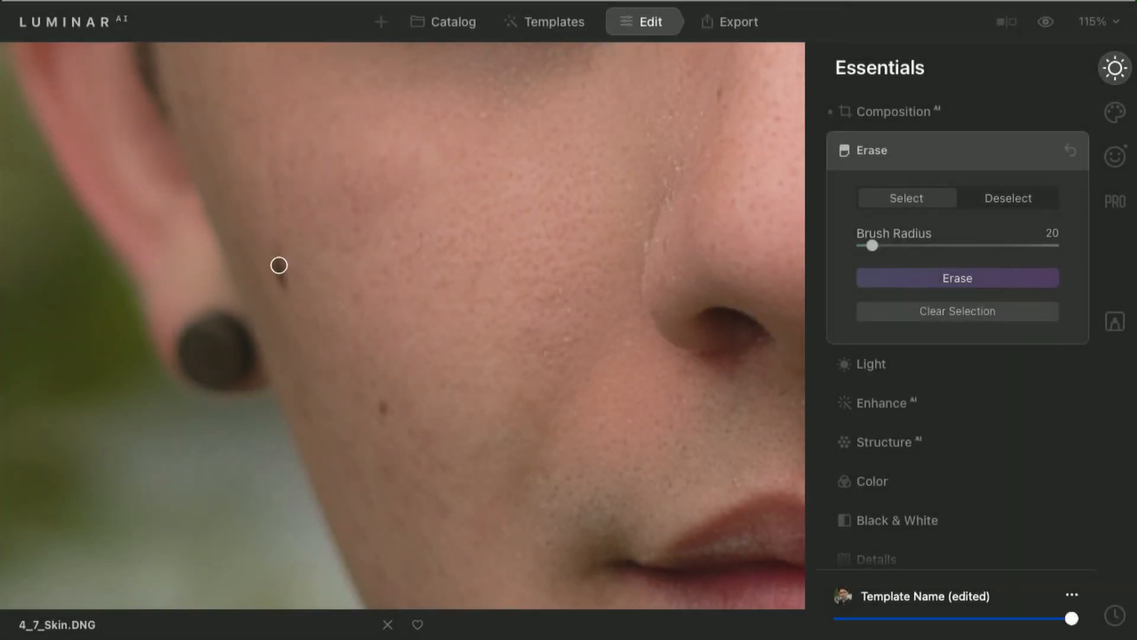
pyautogui.press(']')
pyautogui.moveTo(279, 265); pyautogui.dragTo(284, 292)
pyautogui.click(385, 406)
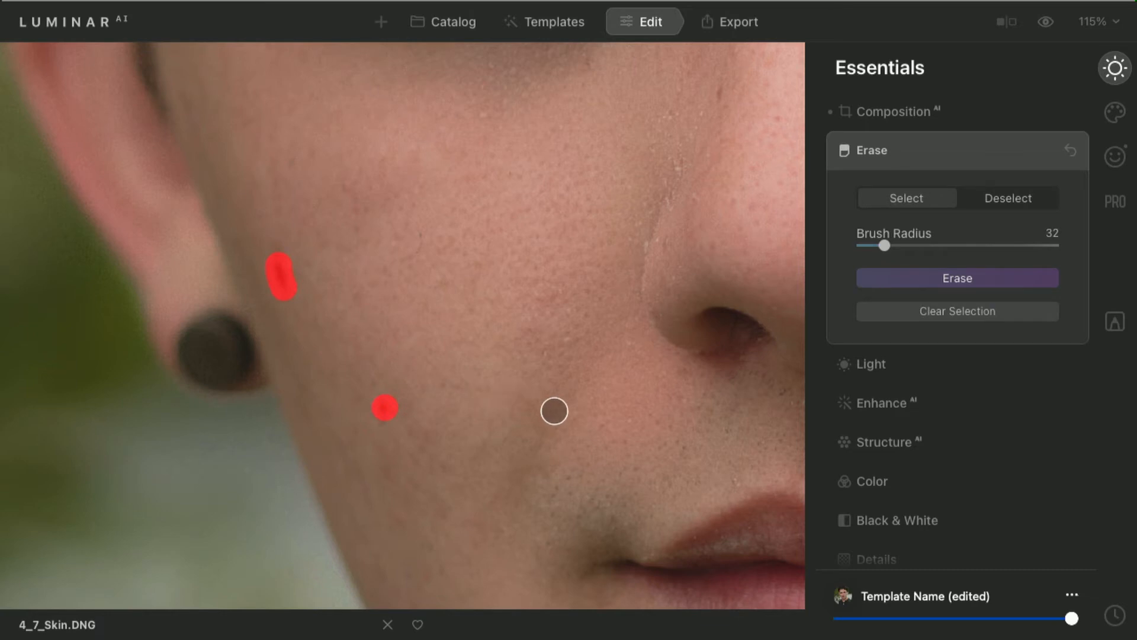
pyautogui.click(997, 279)
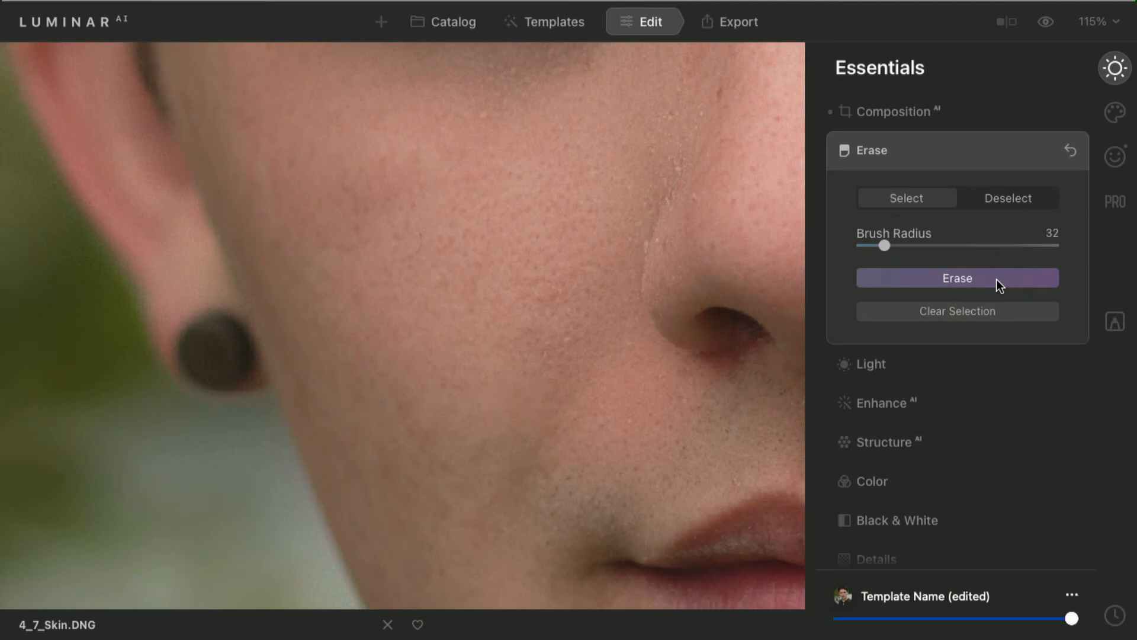
# Step: Examine the whole retouched portrait and compare the face before and after the edits at 50% zoom
pyautogui.hotkey('ctrl', '0')
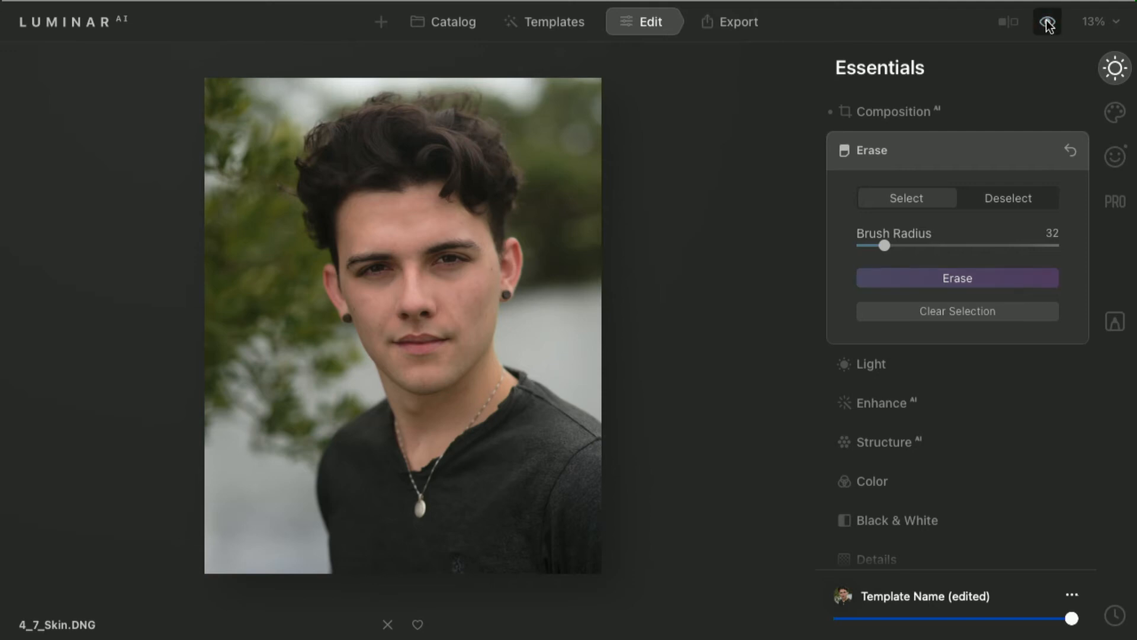
pyautogui.press('super+=')
pyautogui.press('super+=')
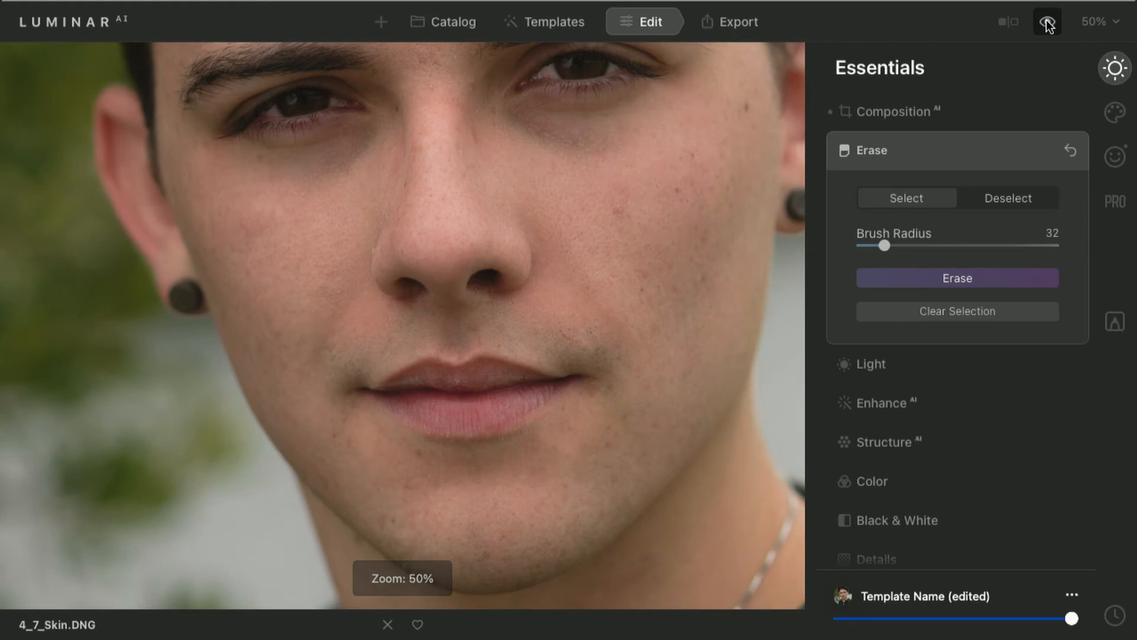
pyautogui.click(1047, 24)
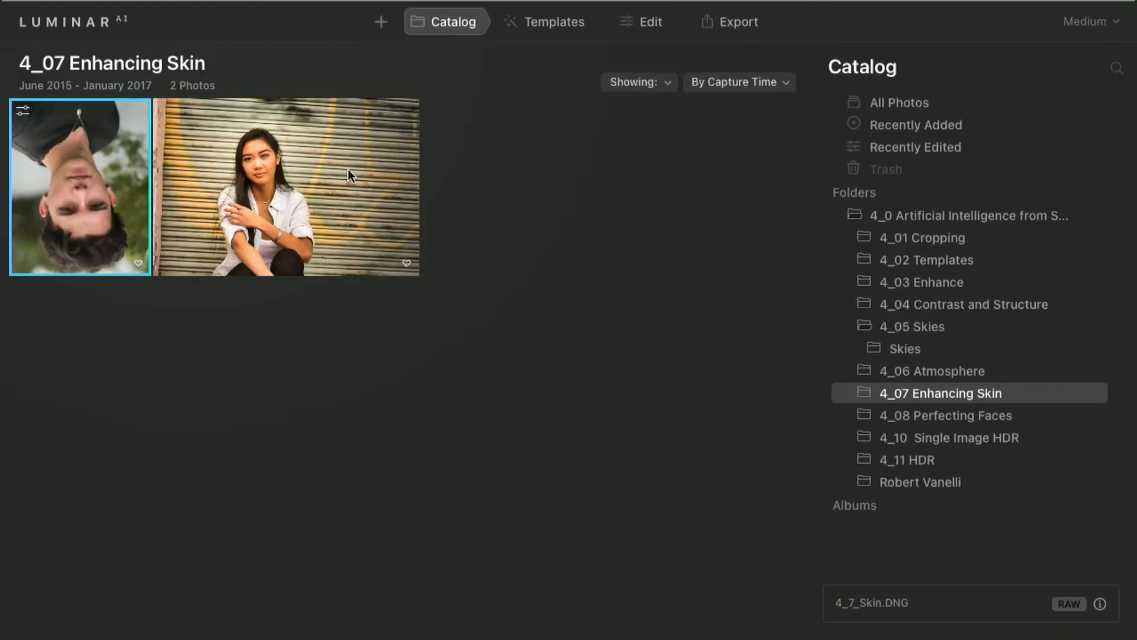
# Step: Open 4_7_Skin2.tiff for editing with the Skin AI portrait tool and focus on the woman's face at 100%
pyautogui.doubleClick(347, 169)
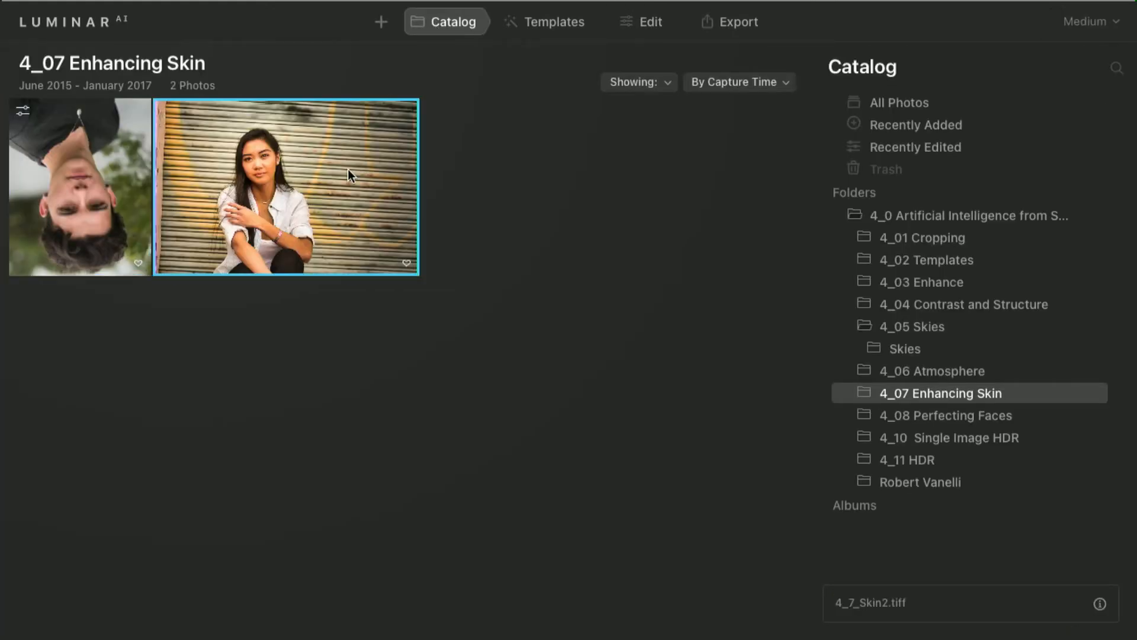
pyautogui.click(643, 26)
pyautogui.click(1115, 156)
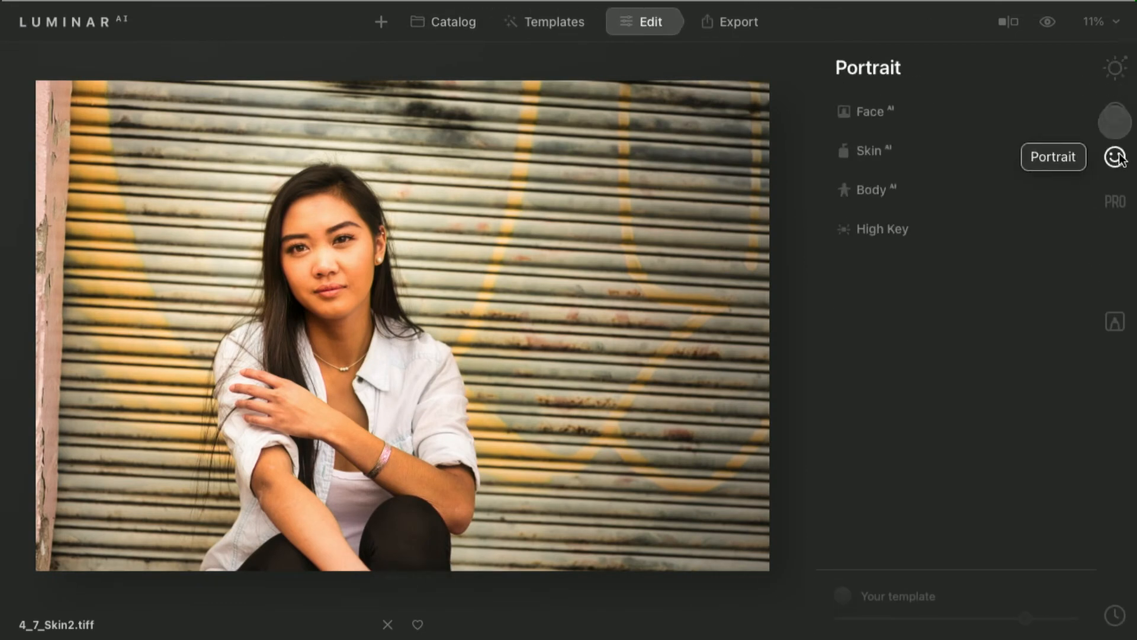
pyautogui.click(877, 150)
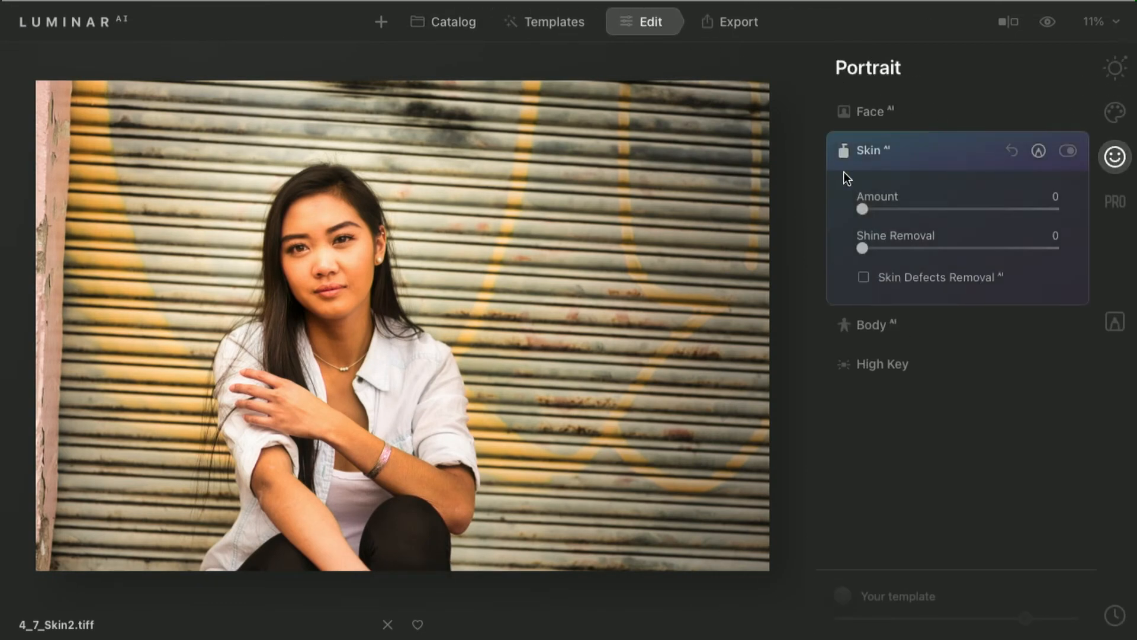
pyautogui.doubleClick(327, 261)
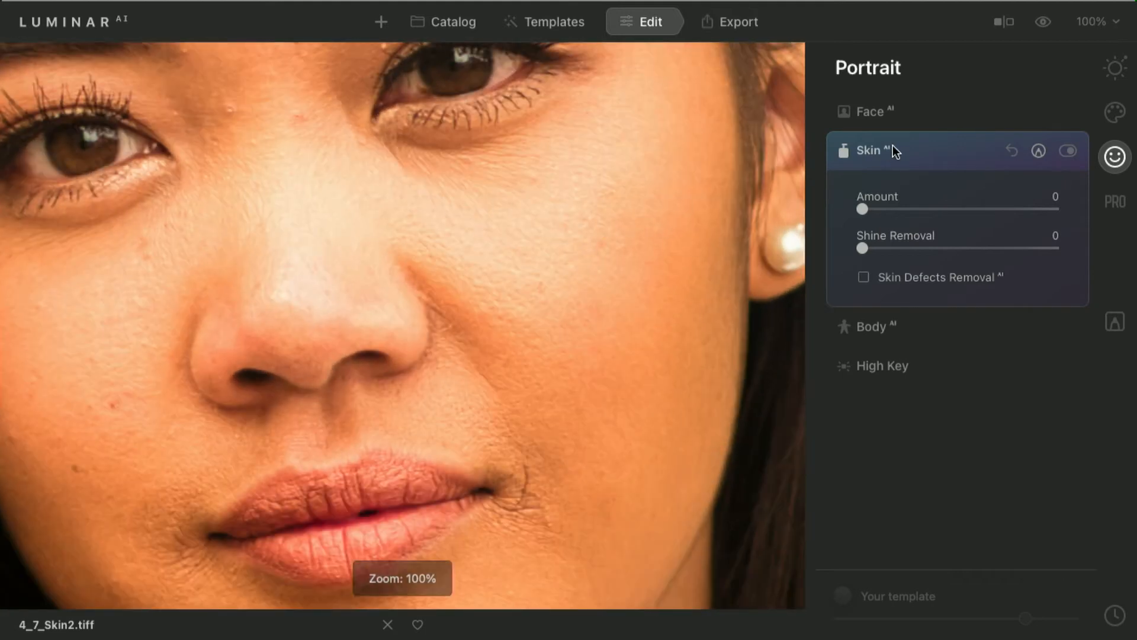
# Step: Set Skin AI Amount to 50 and Shine Removal to 58, and enable Skin Defects Removal on the woman's face
pyautogui.moveTo(868, 204); pyautogui.dragTo(957, 211)
pyautogui.moveTo(287, 205); pyautogui.dragTo(413, 302)
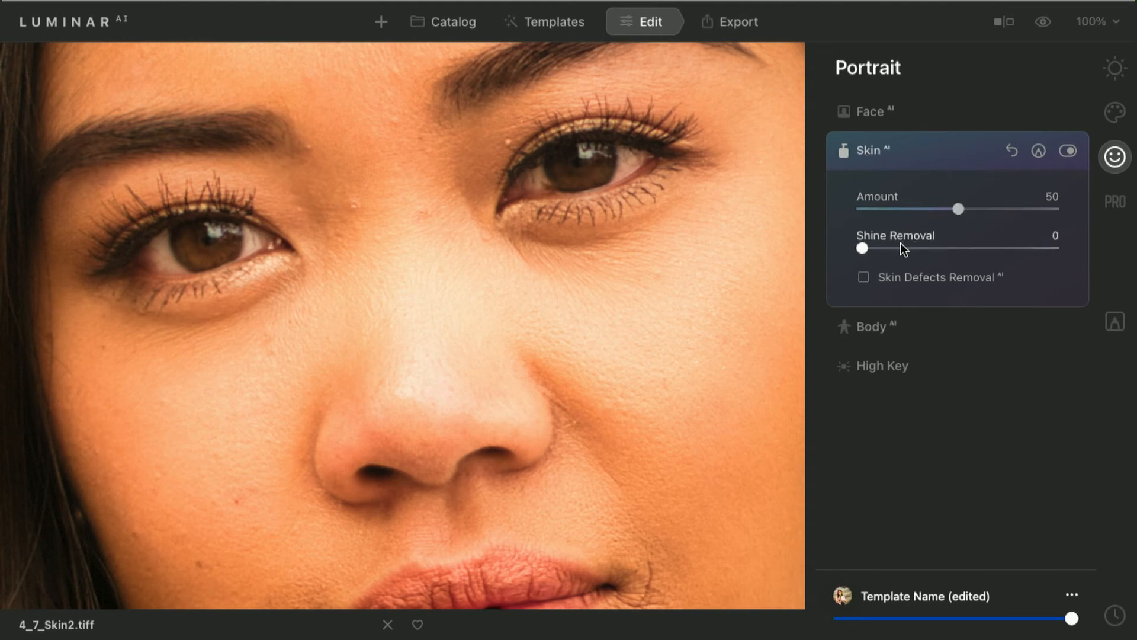
pyautogui.moveTo(896, 243); pyautogui.dragTo(975, 262)
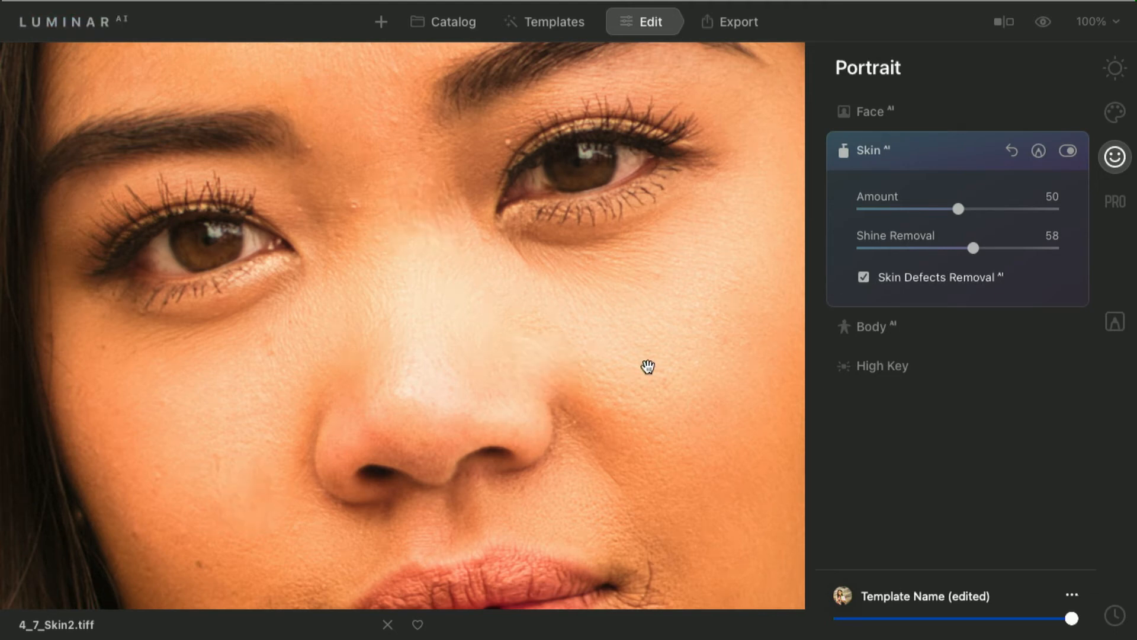
# Step: Compare the woman's face with and without Skin AI, and with Skin Defects Removal off and on
pyautogui.click(1068, 150)
pyautogui.click(1068, 138)
pyautogui.click(1068, 138)
pyautogui.click(1067, 138)
pyautogui.click(1067, 138)
pyautogui.click(1067, 138)
pyautogui.click(864, 278)
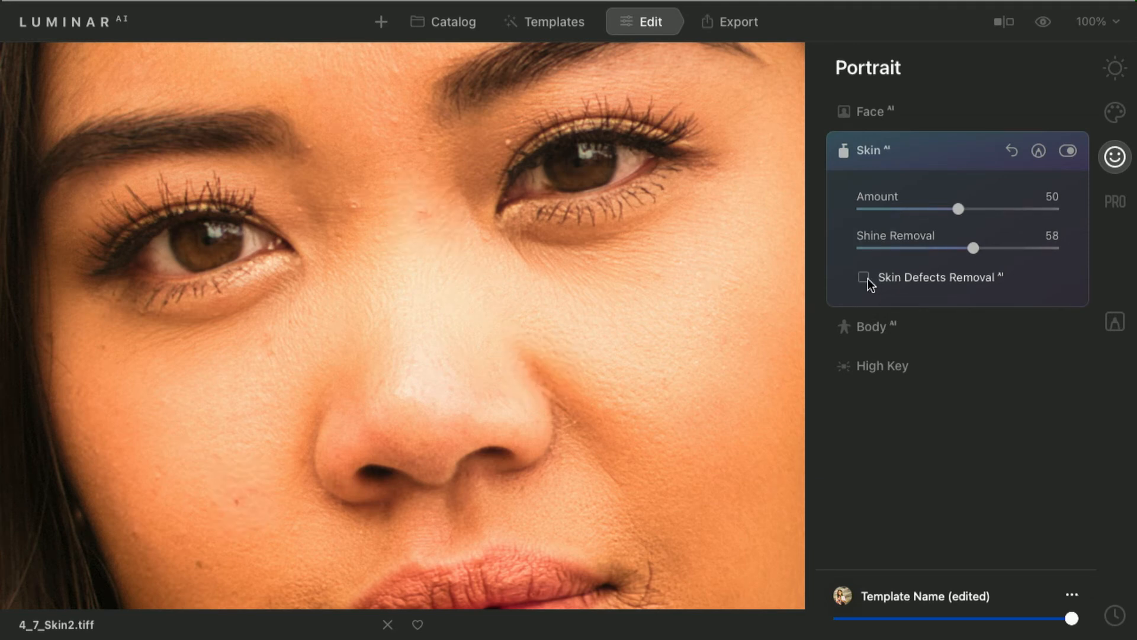
pyautogui.click(864, 277)
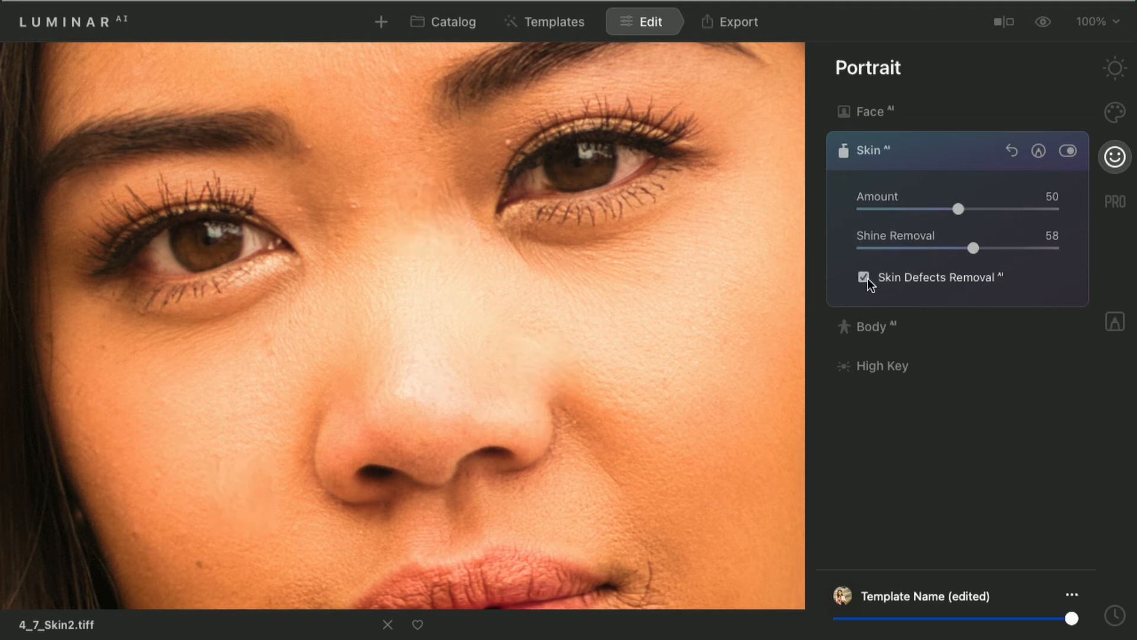
# Step: Erase the Skin AI effect along the crease beside the nose using a paint mask
pyautogui.click(1038, 151)
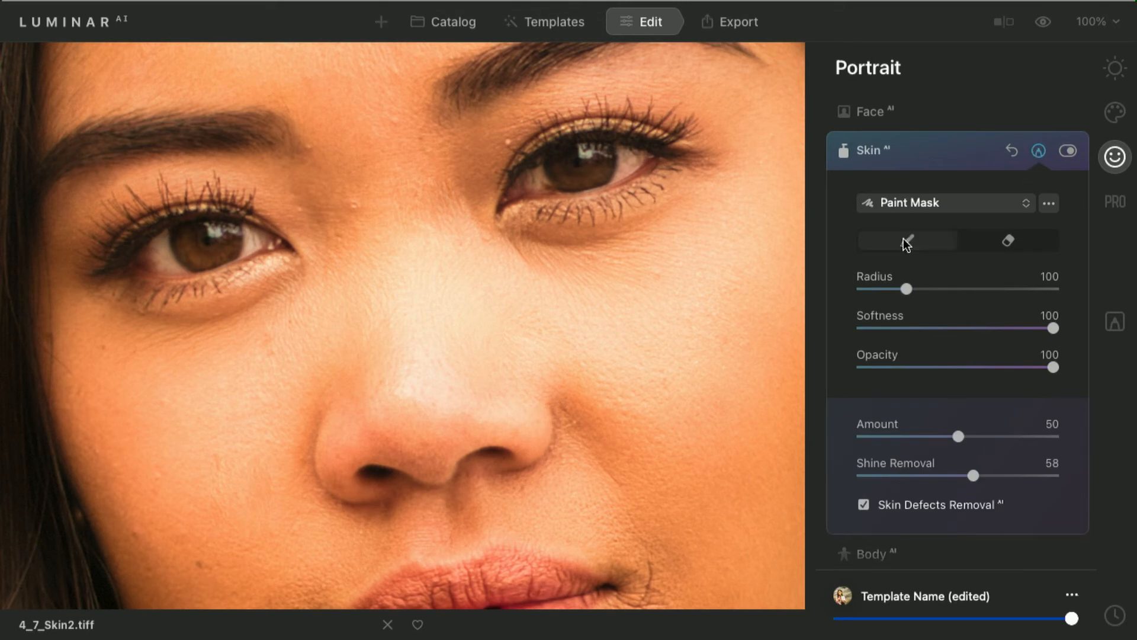
pyautogui.click(974, 244)
pyautogui.moveTo(532, 376)
pyautogui.mouseDown()
pyautogui.moveTo(516, 355)
pyautogui.moveTo(550, 477)
pyautogui.mouseUp()
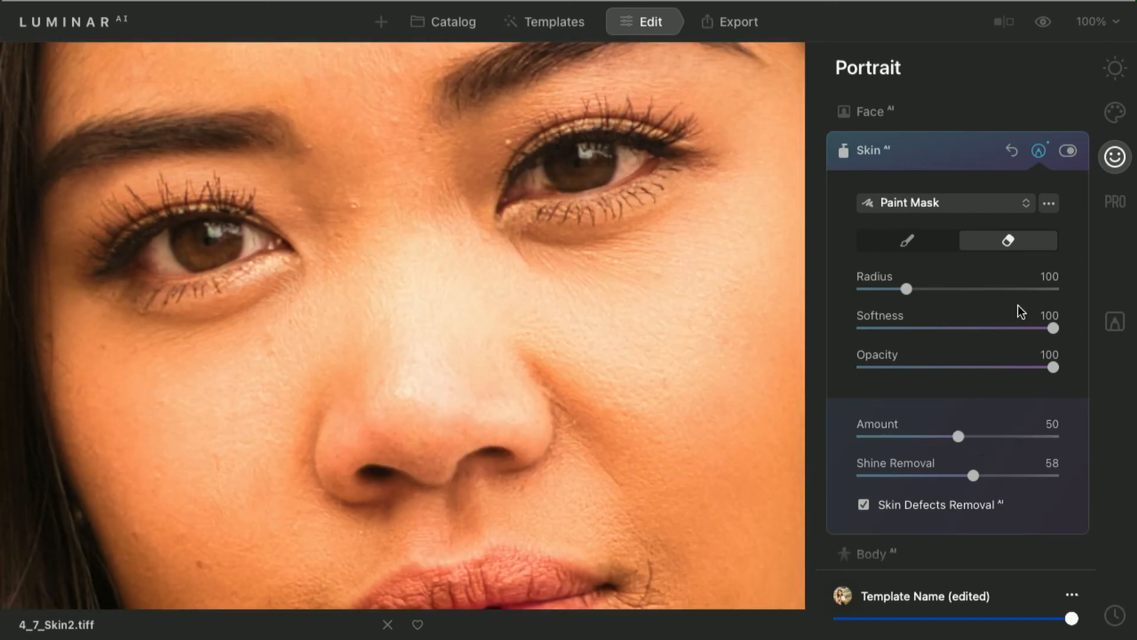
# Step: Compare the nose area with and without Skin AI, and erase more of the effect along the crease beside the nose
pyautogui.click(1068, 151)
pyautogui.click(1068, 151)
pyautogui.click(1068, 151)
pyautogui.click(1068, 151)
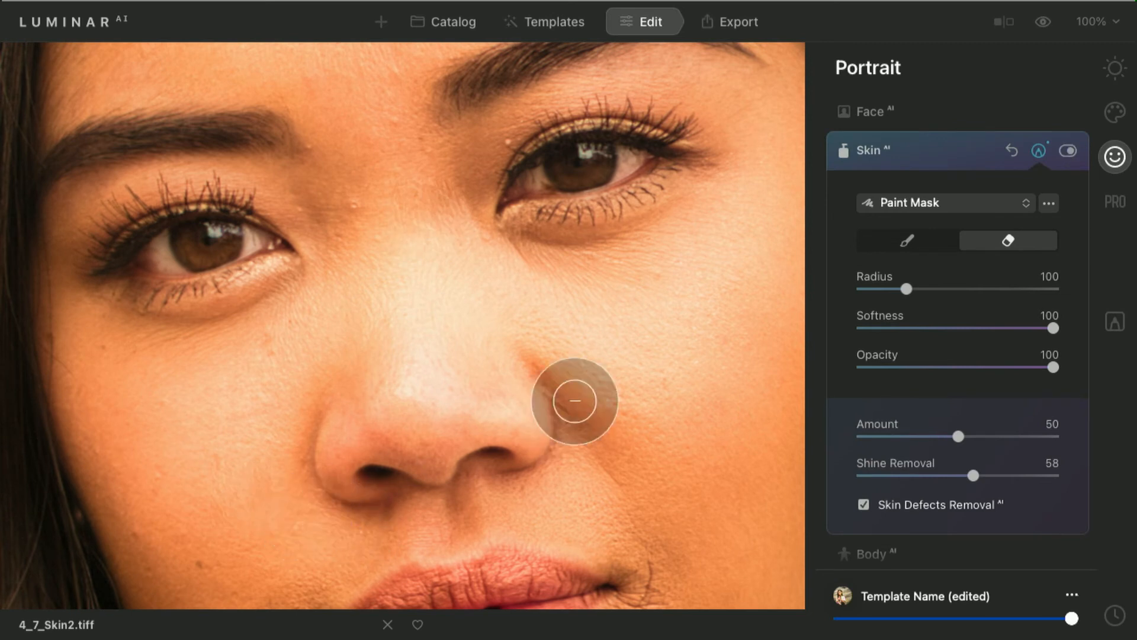
pyautogui.moveTo(545, 371)
pyautogui.mouseDown()
pyautogui.moveTo(506, 320)
pyautogui.moveTo(566, 403)
pyautogui.mouseUp()
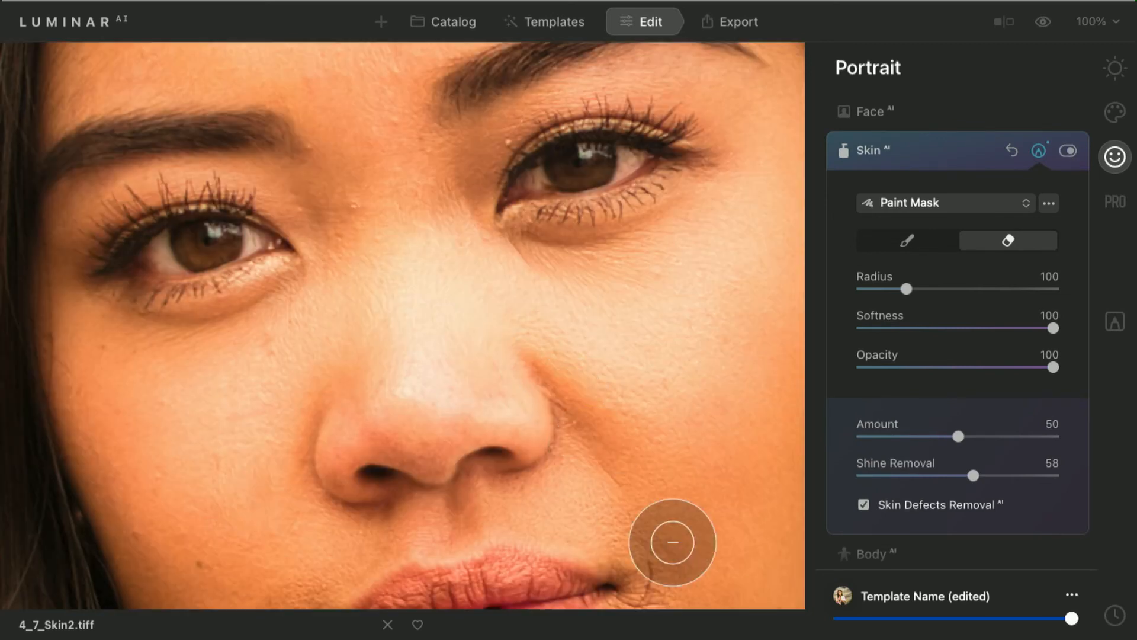
# Step: Compare the whole portrait before and after all edits
pyautogui.press('super+0')
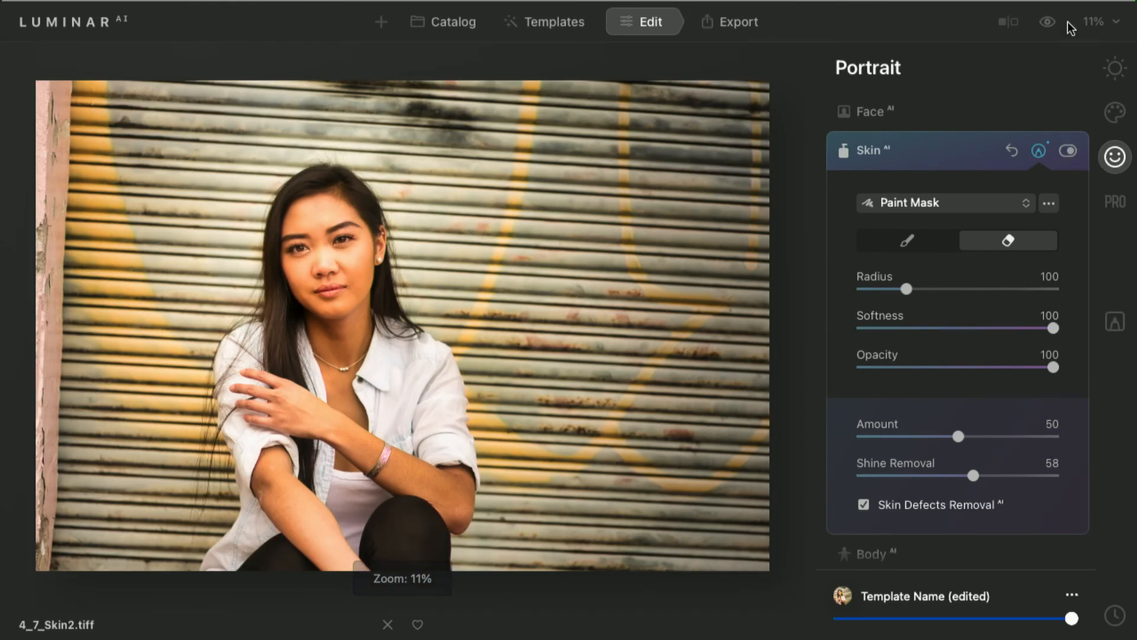
pyautogui.click(1046, 24)
pyautogui.click(1047, 24)
pyautogui.click(1047, 24)
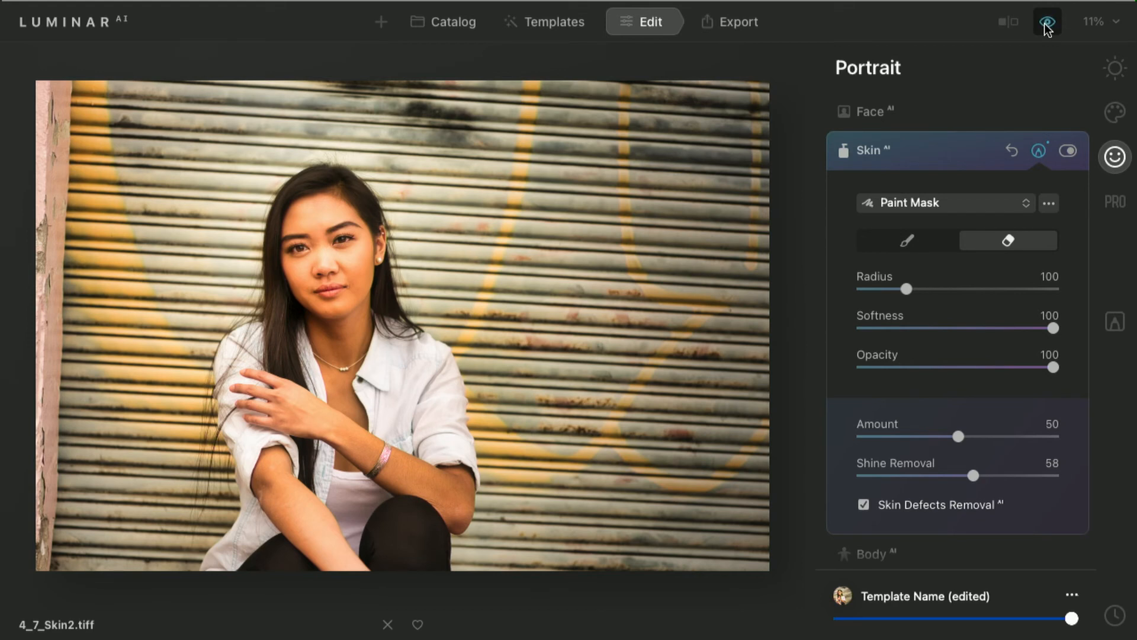
# Step: Compare the woman's face at 50% with Skin AI switched off and on
pyautogui.hotkey('ctrl', '+')
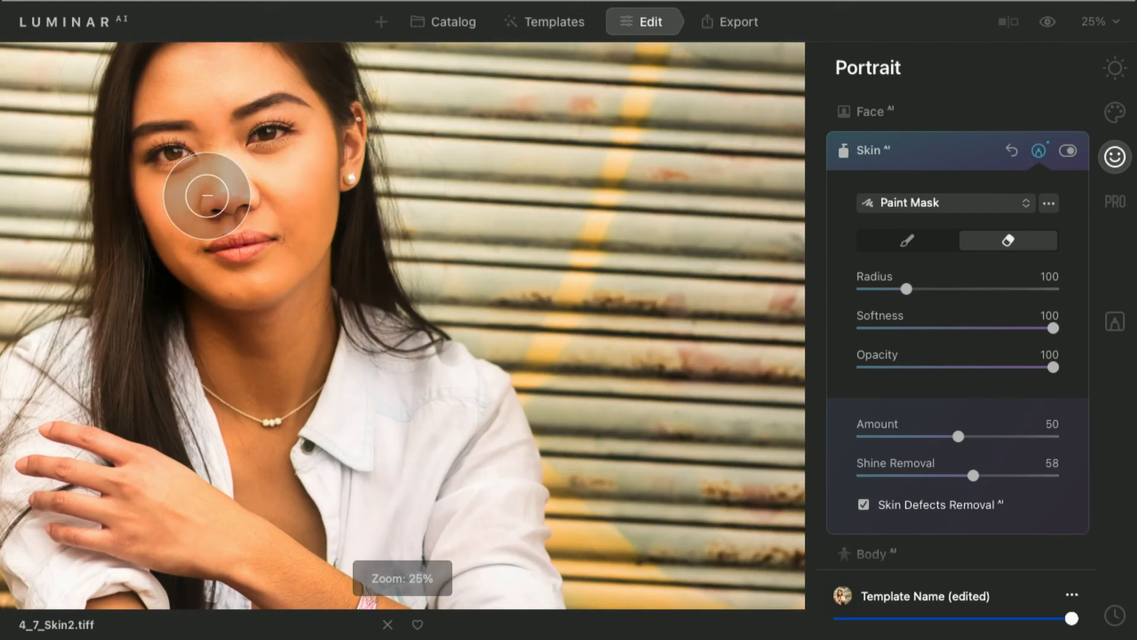
pyautogui.hotkey('ctrl', '+')
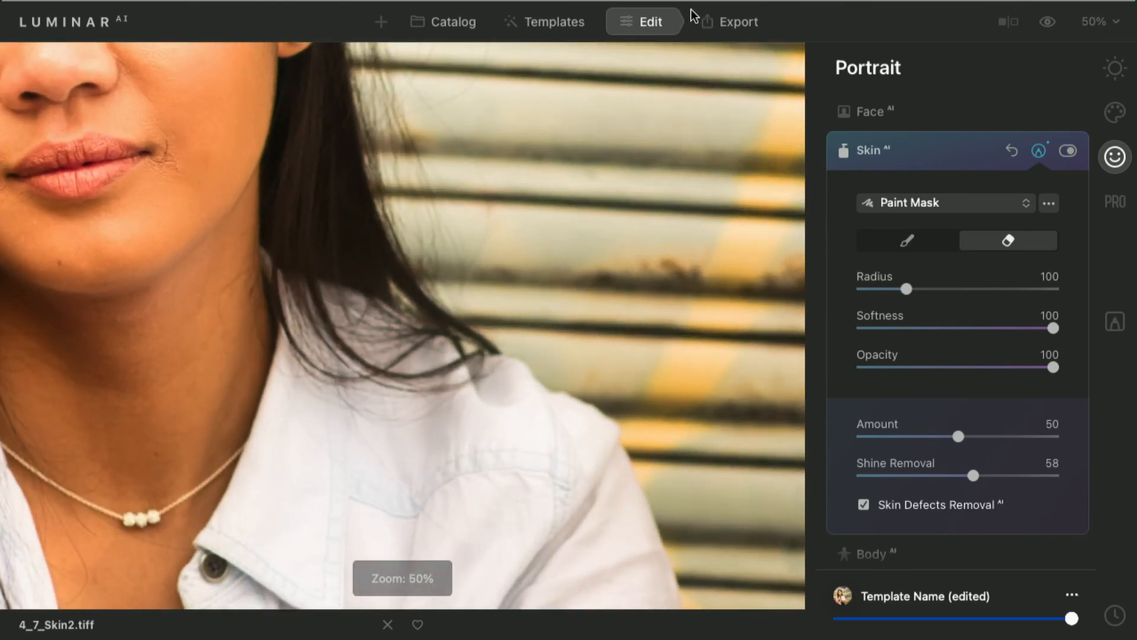
pyautogui.moveTo(324, 174); pyautogui.dragTo(579, 393)
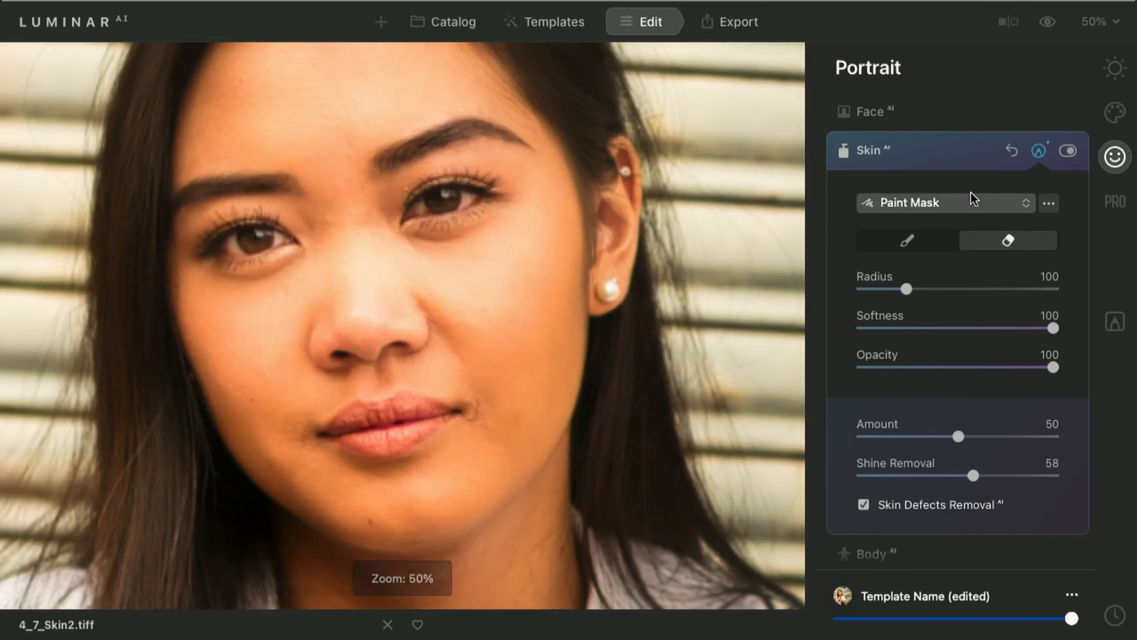
pyautogui.click(1067, 152)
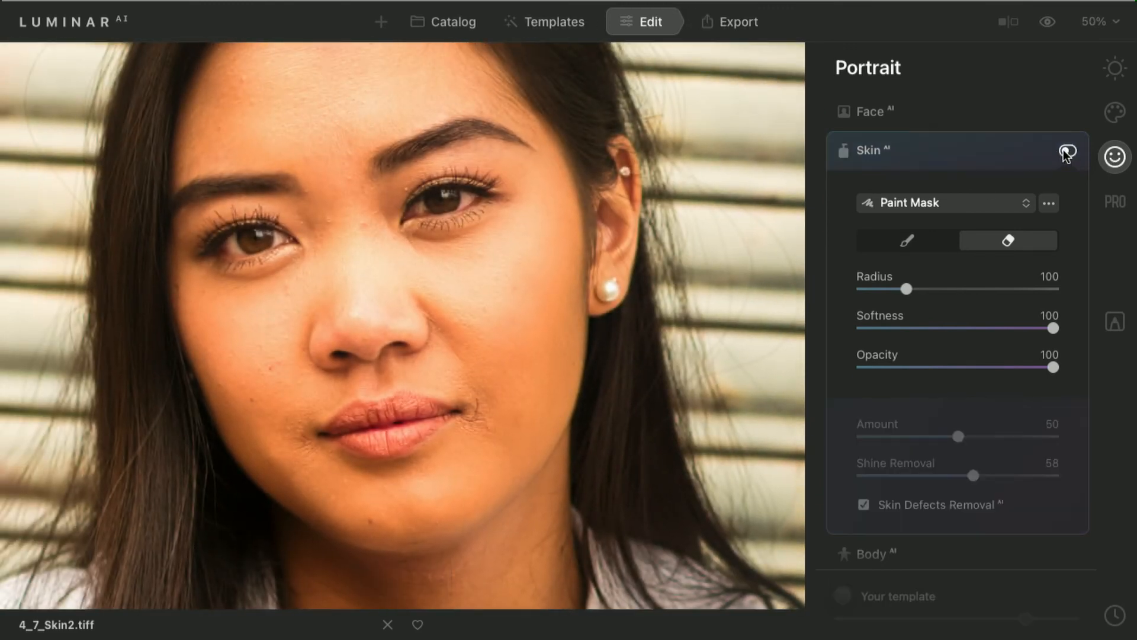
pyautogui.click(1066, 152)
pyautogui.click(1067, 152)
pyautogui.click(1066, 151)
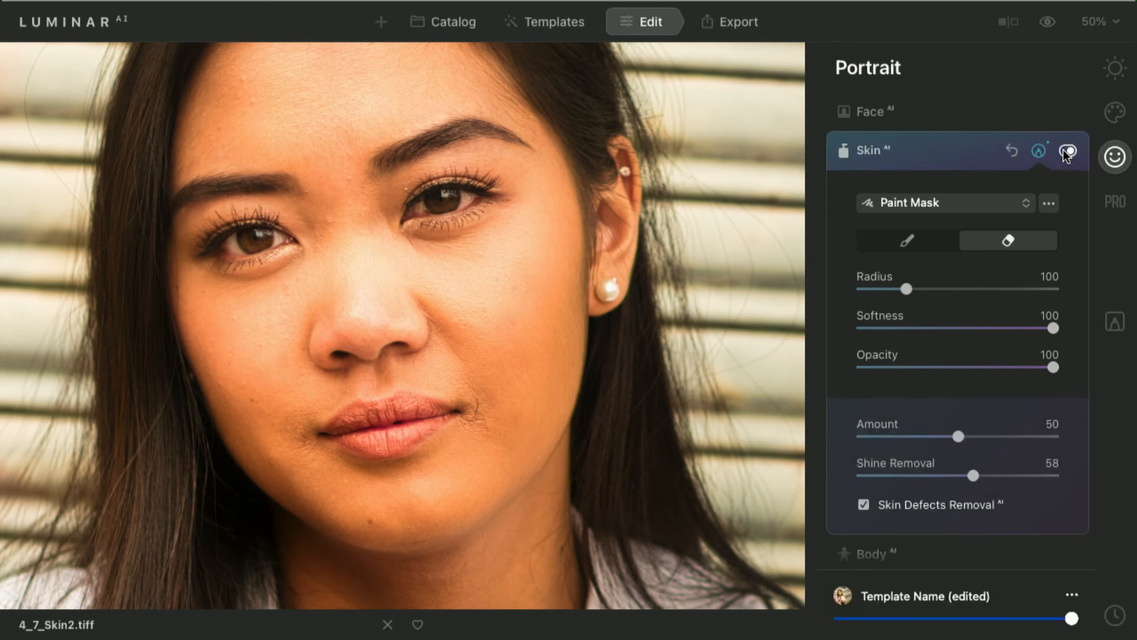
# Step: Remove the creases and small spot beside the corner of the mouth using the Erase tool with brush radius 32
pyautogui.scroll(5, 521, 406)
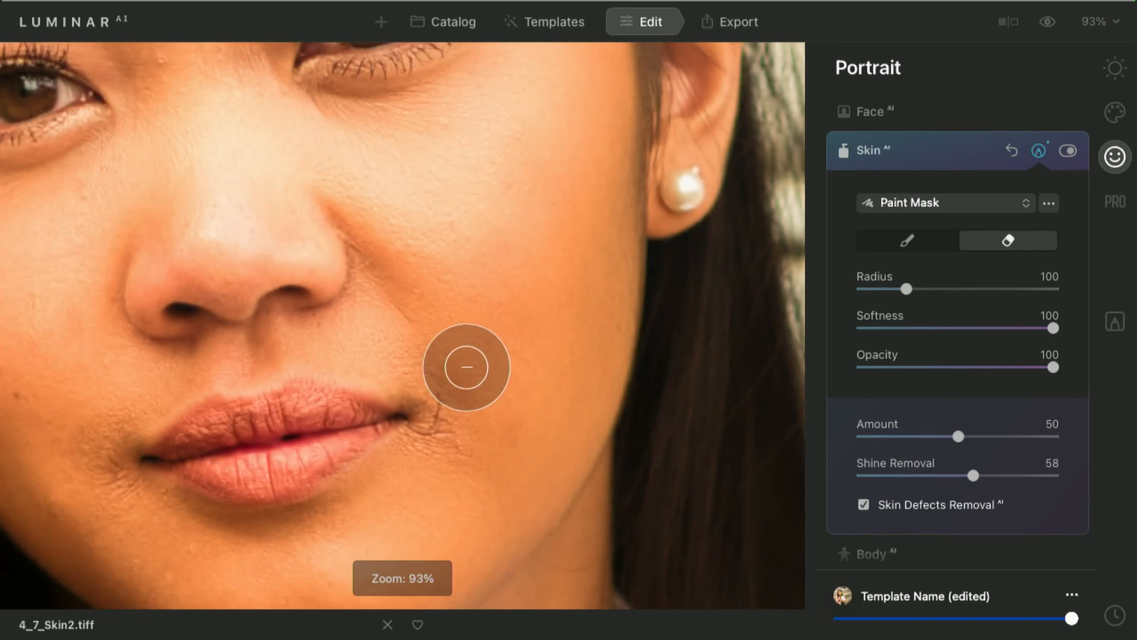
pyautogui.scroll(6, 476, 405)
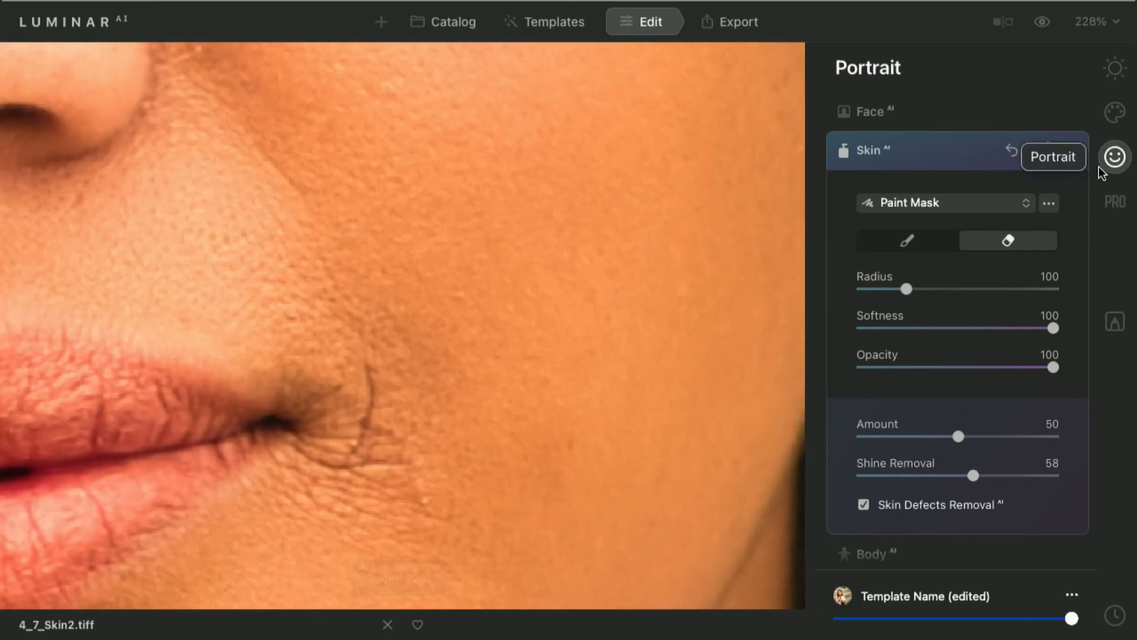
pyautogui.click(1115, 67)
pyautogui.click(912, 152)
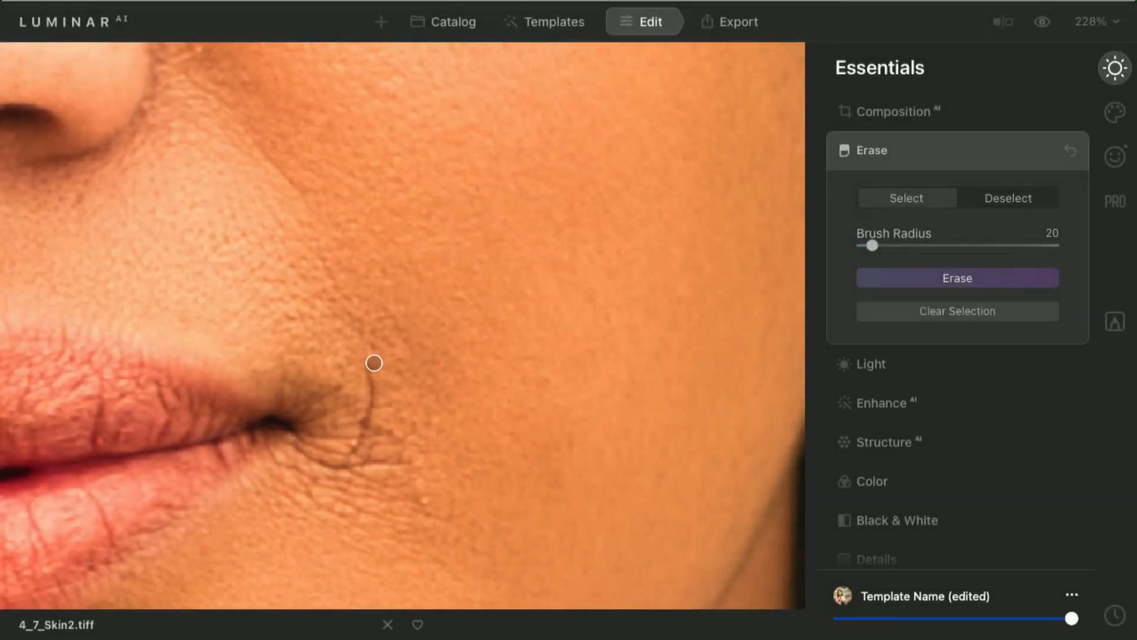
pyautogui.press(']')
pyautogui.press(']')
pyautogui.press(']')
pyautogui.moveTo(371, 358); pyautogui.dragTo(342, 474)
pyautogui.moveTo(378, 430); pyautogui.dragTo(391, 436)
pyautogui.click(424, 505)
pyautogui.click(990, 278)
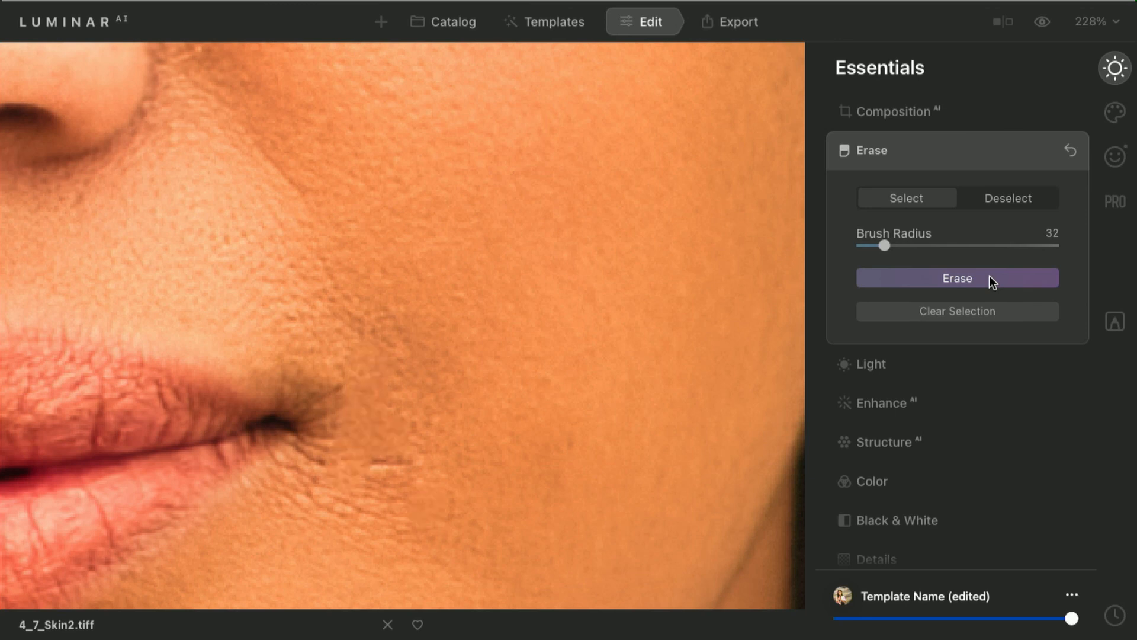
# Step: Compare the retouched corner of the mouth with the original, and return to the whole photo
pyautogui.click(1041, 22)
pyautogui.click(1041, 22)
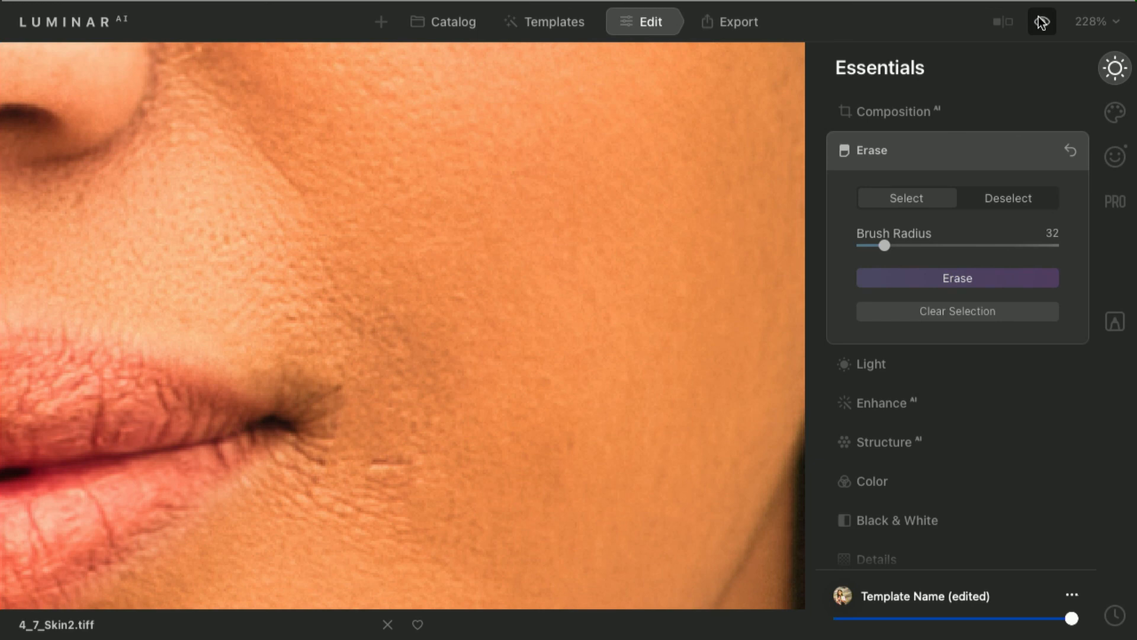
pyautogui.press('super+0')
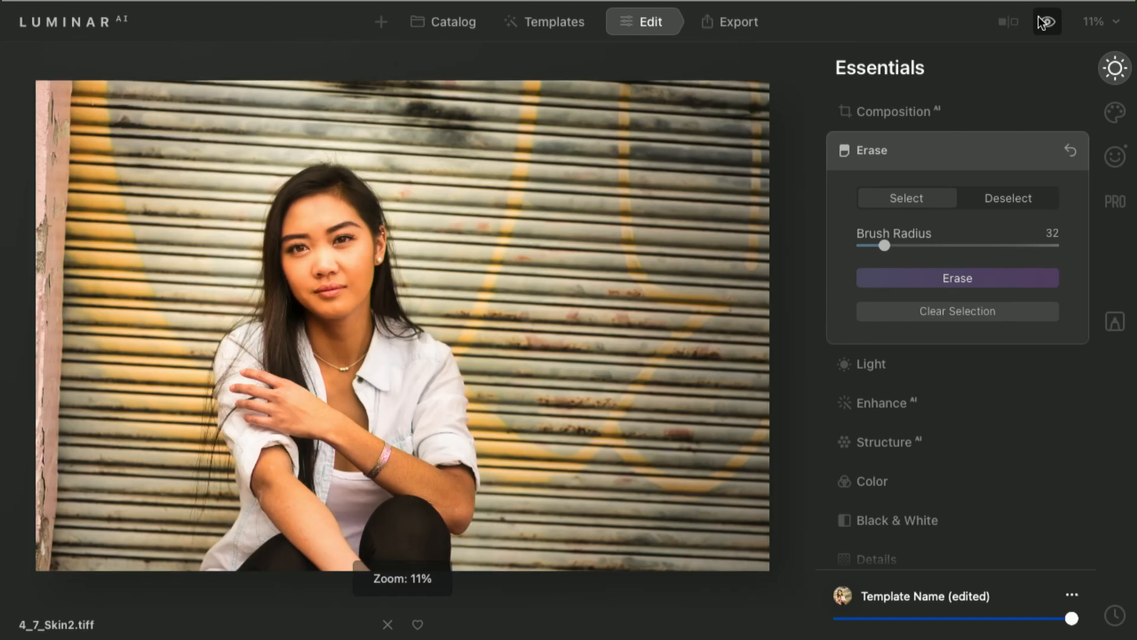